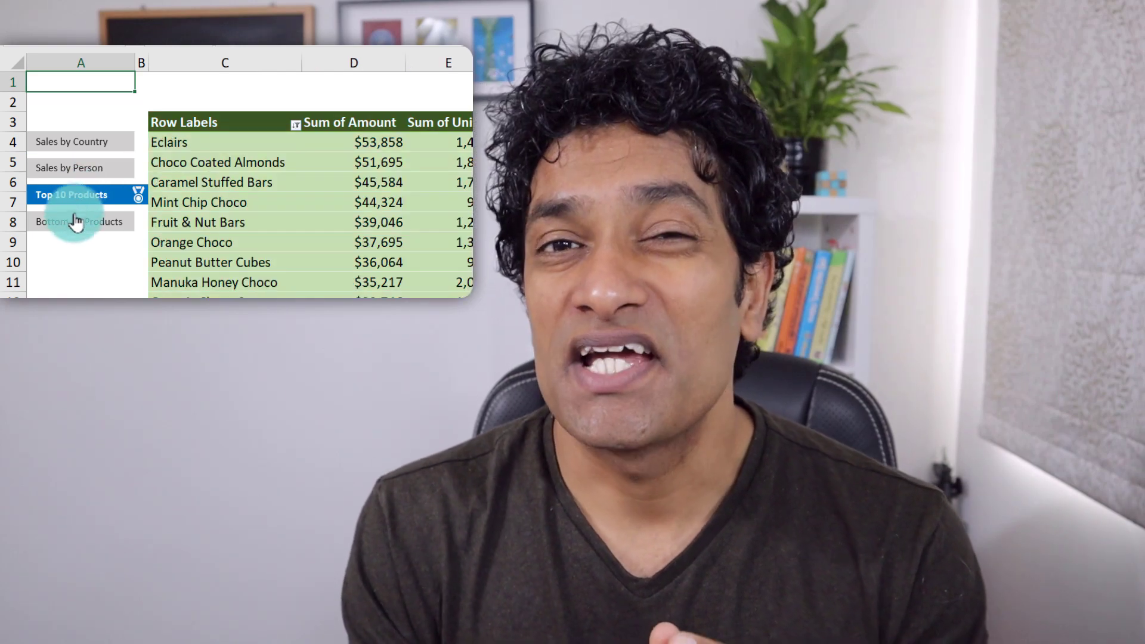
- Preview the finished navigation by jumping between the Bottom 10 and Top 10 Products pages
left_click(73, 224)
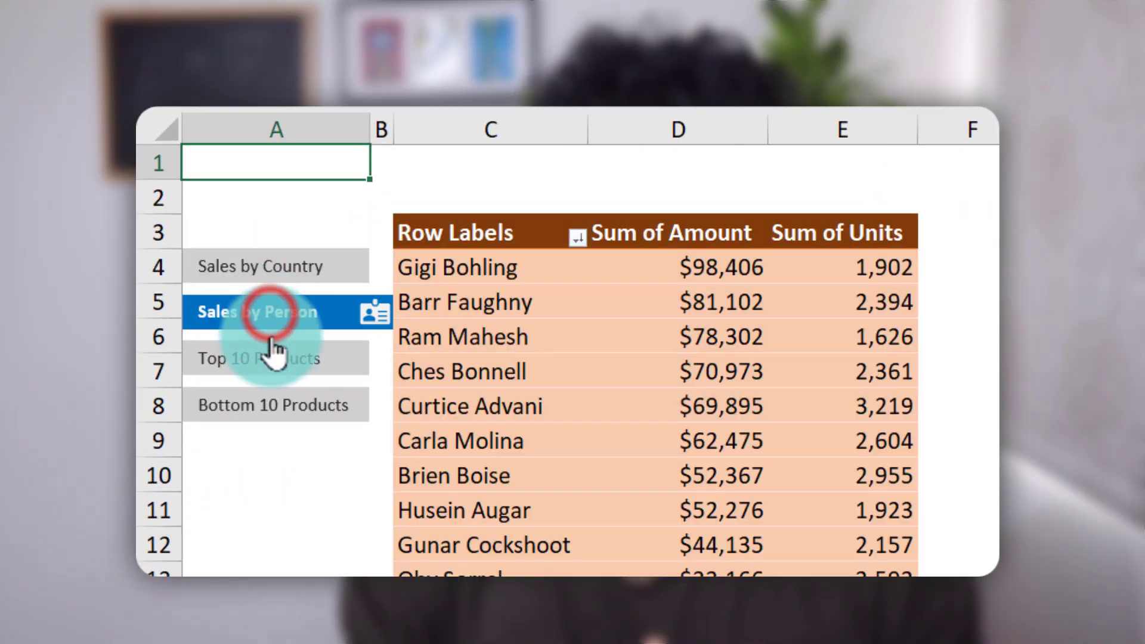
left_click(262, 357)
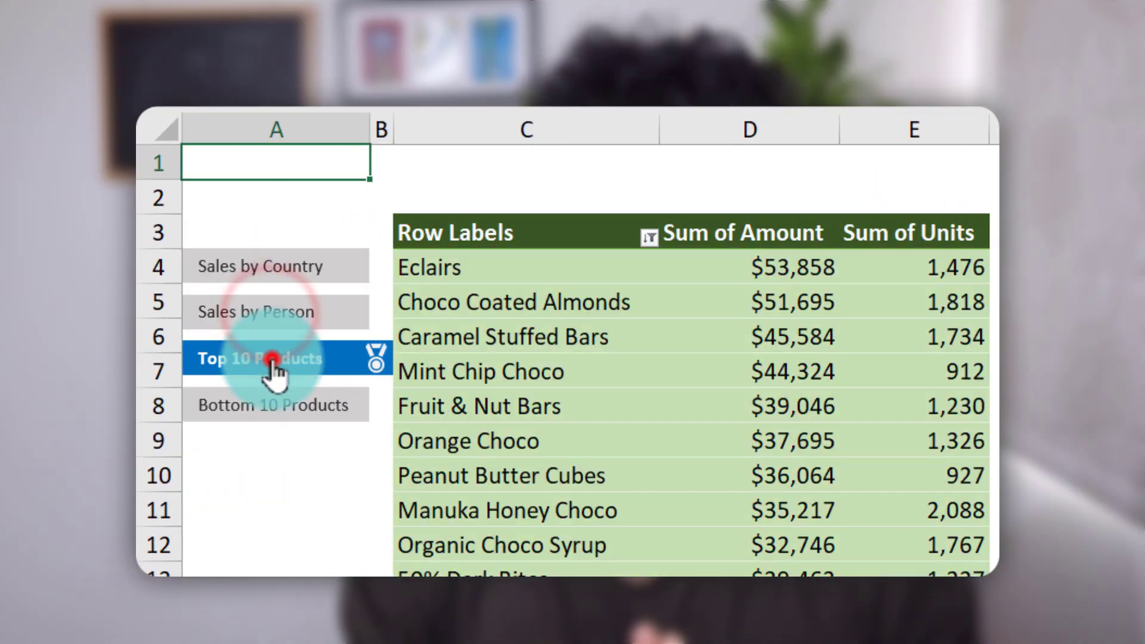
left_click(260, 411)
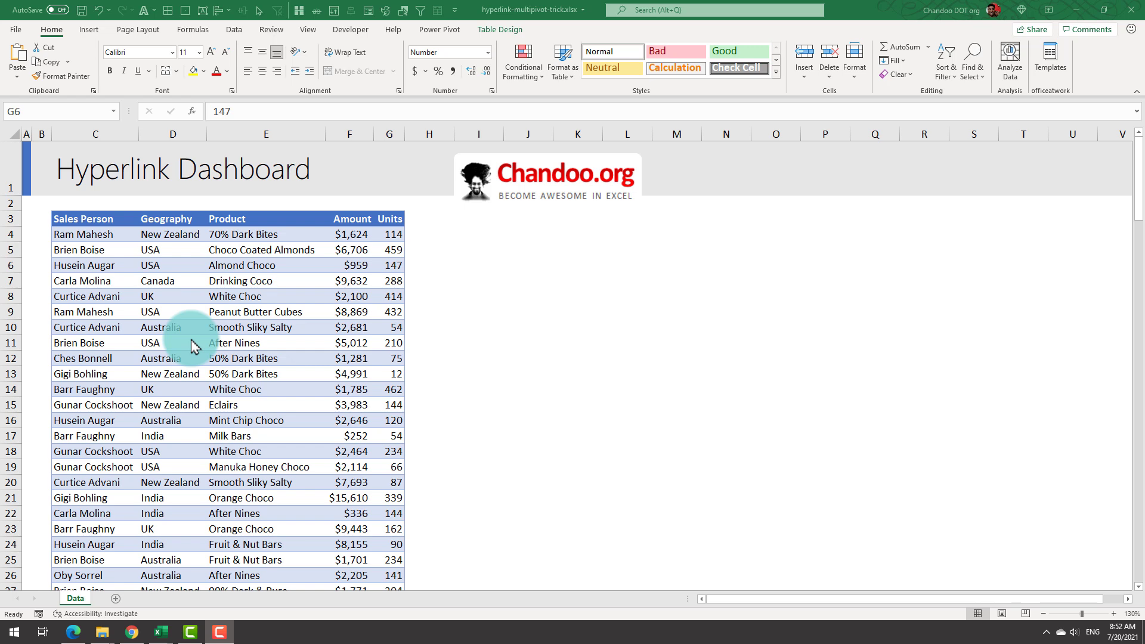
- Insert PivotTable2 from the sales table, placed on a new worksheet
left_click(192, 345)
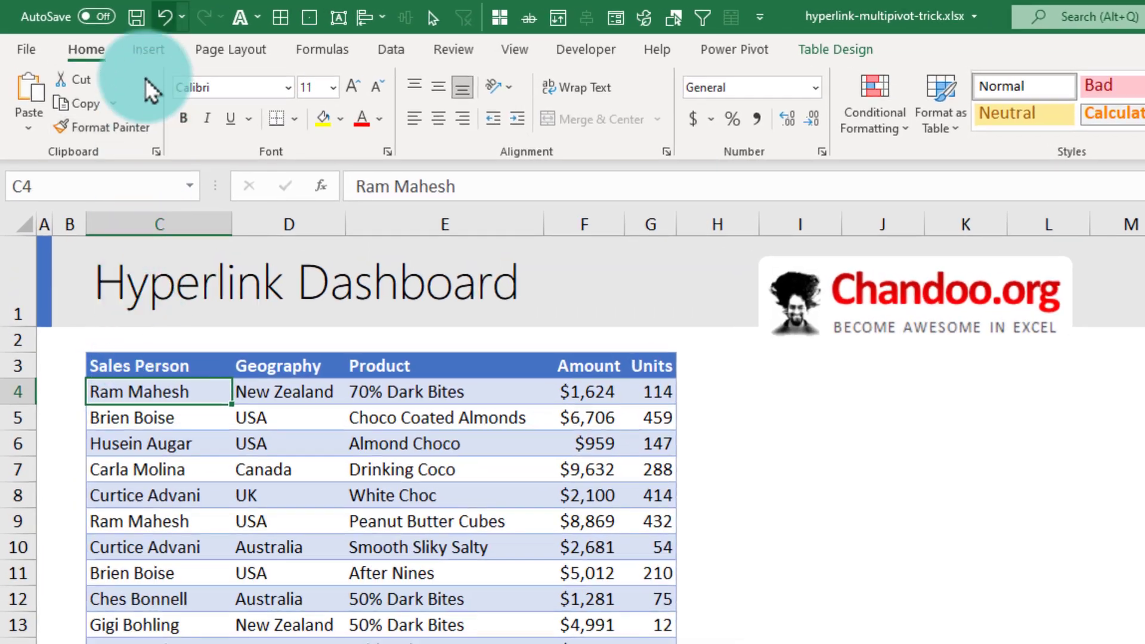
left_click(88, 29)
left_click(41, 80)
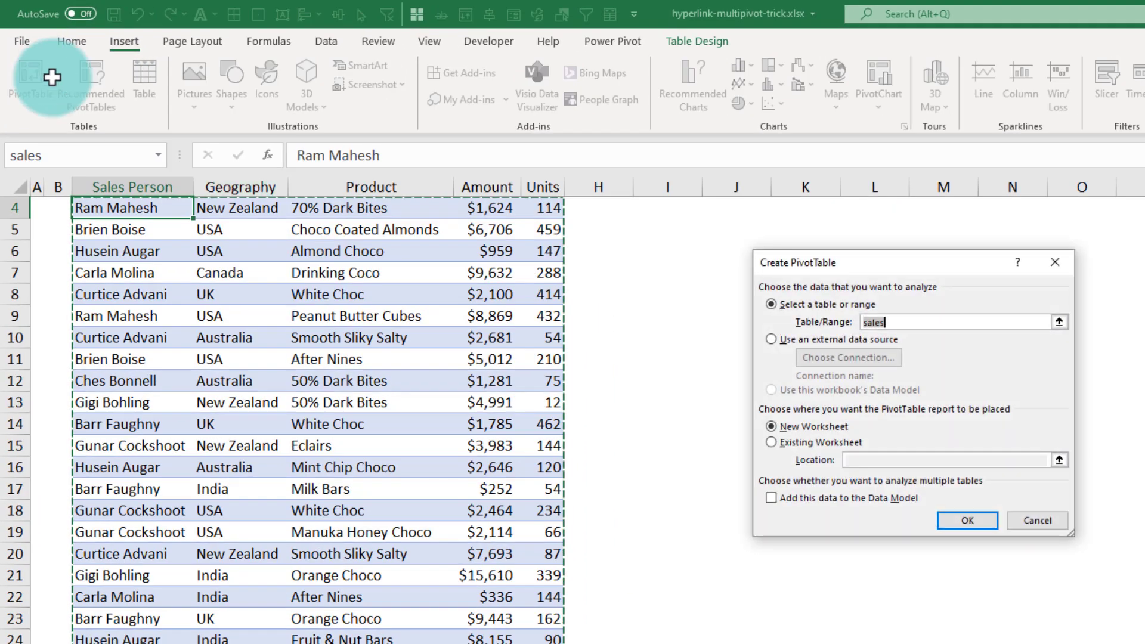
left_click(1096, 600)
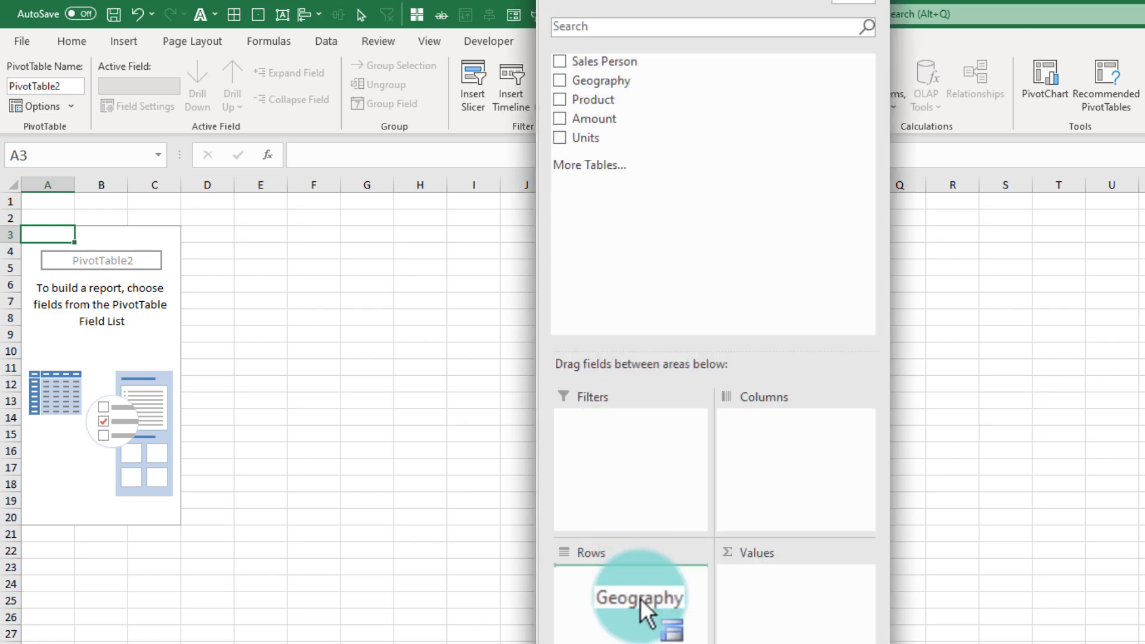
- Put Geography in Rows and sum Amount and Units in Values
left_click_drag(639, 599, 636, 593)
left_click_drag(593, 118, 796, 577)
left_click_drag(882, 641, 829, 632)
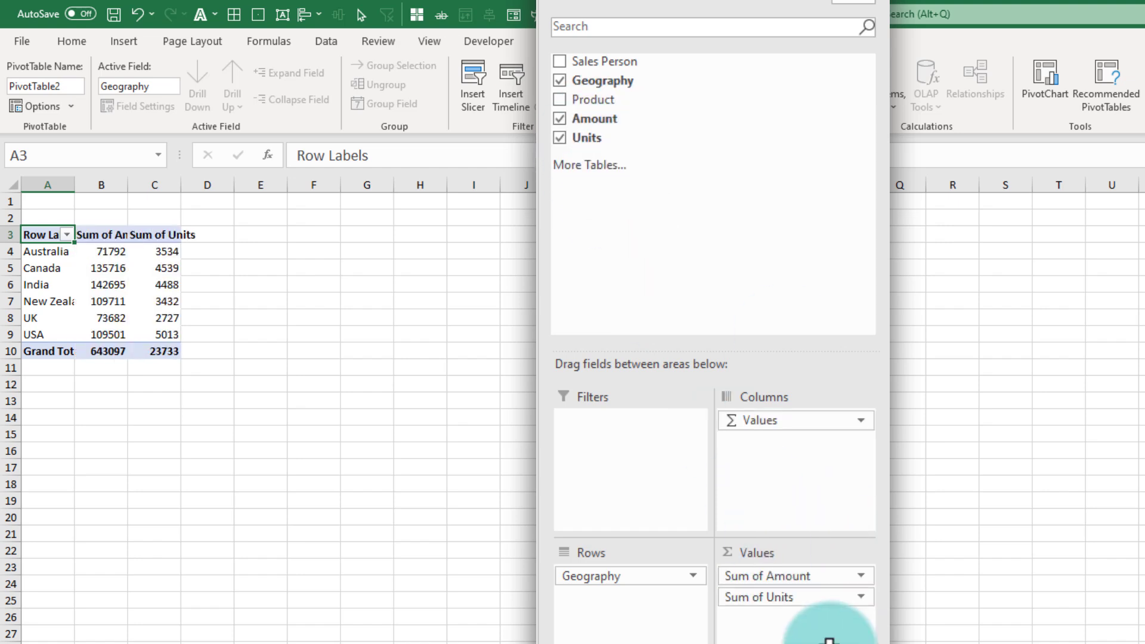
- Select the whole pivot table and move it to start at C3
scroll(829, 637, "up", 4)
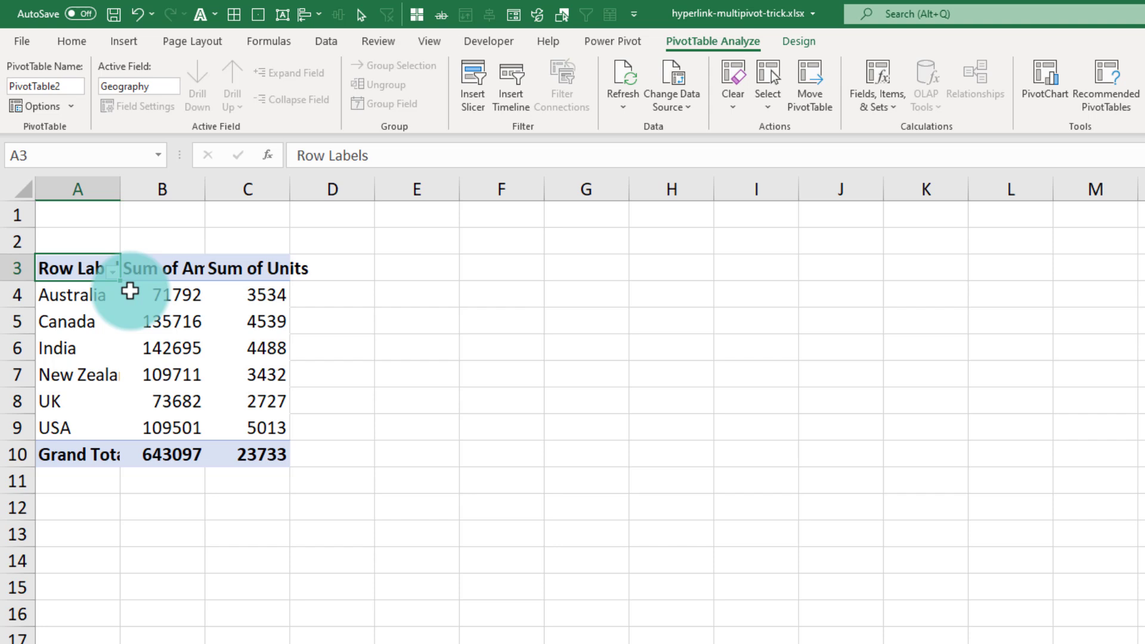
left_click_drag(130, 291, 260, 462)
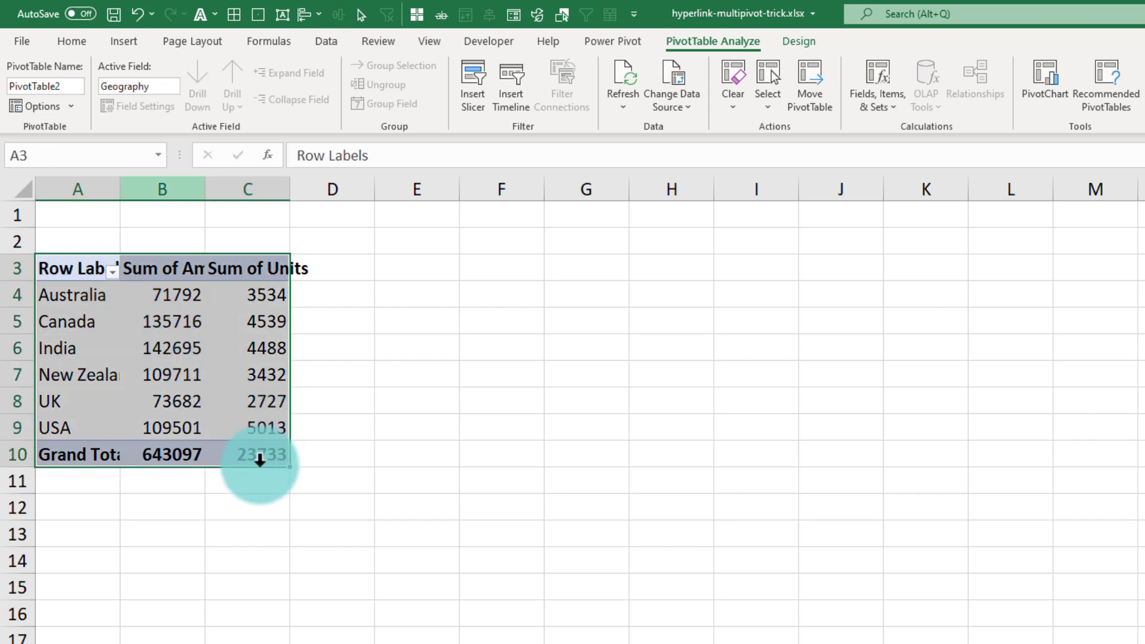
left_click_drag(250, 255, 332, 280)
- Widen column A for the buttons and narrow column B into a thin spacer
left_click(434, 556)
left_click(265, 347)
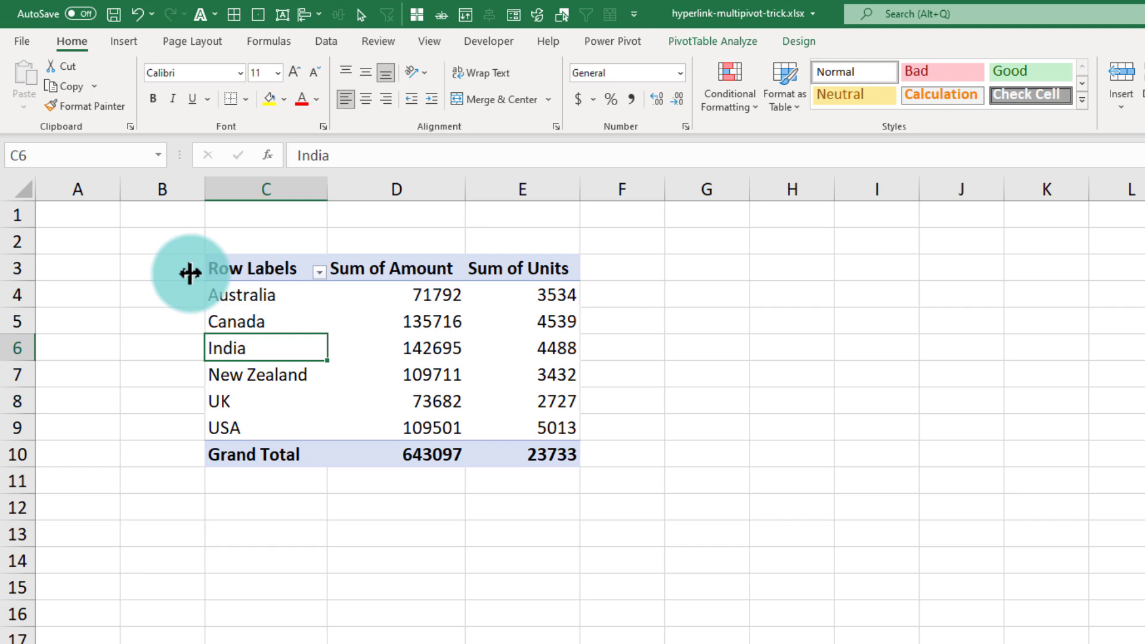
left_click_drag(121, 189, 180, 192)
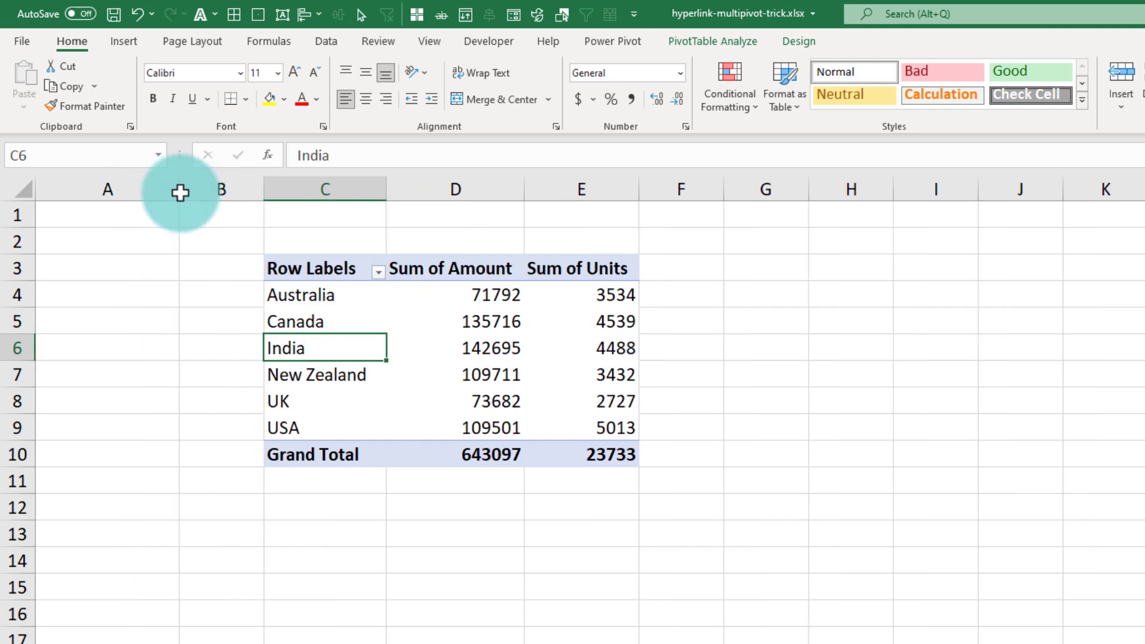
left_click_drag(263, 189, 197, 197)
left_click_drag(86, 268, 86, 452)
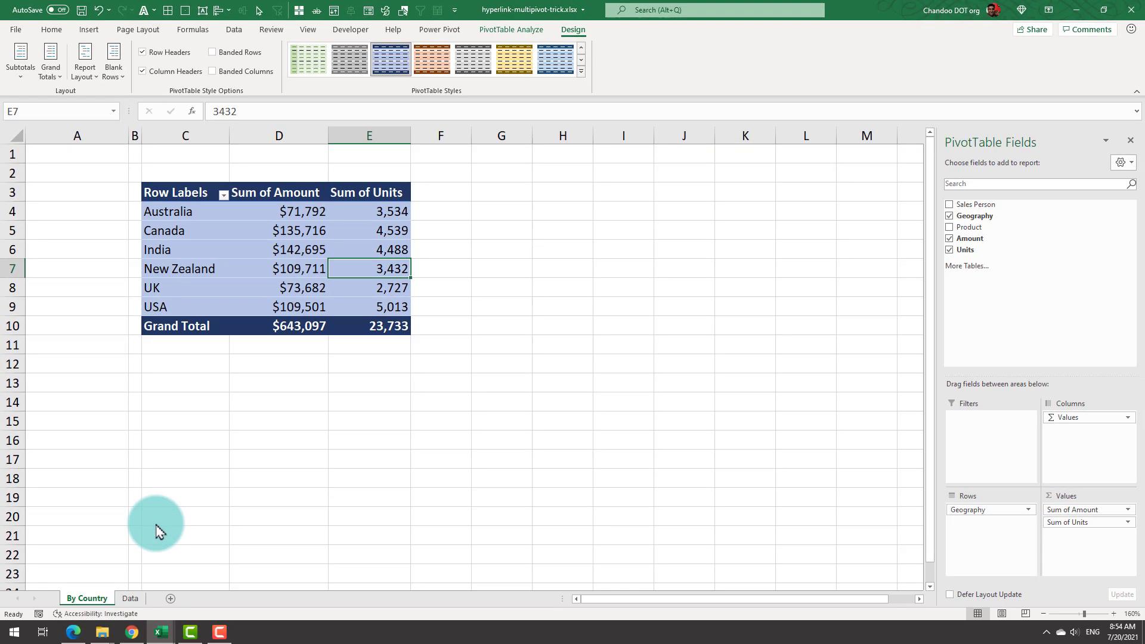
- Review the By Country (2), (3) and (4) copies, then return to By Country
right_click(103, 598)
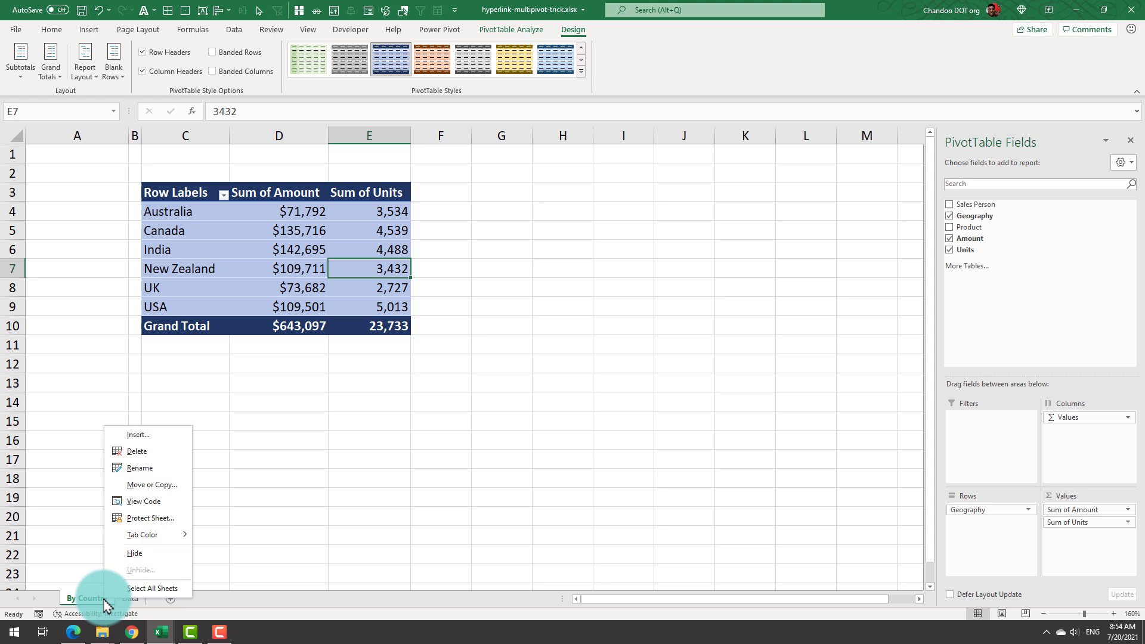
left_click(357, 479)
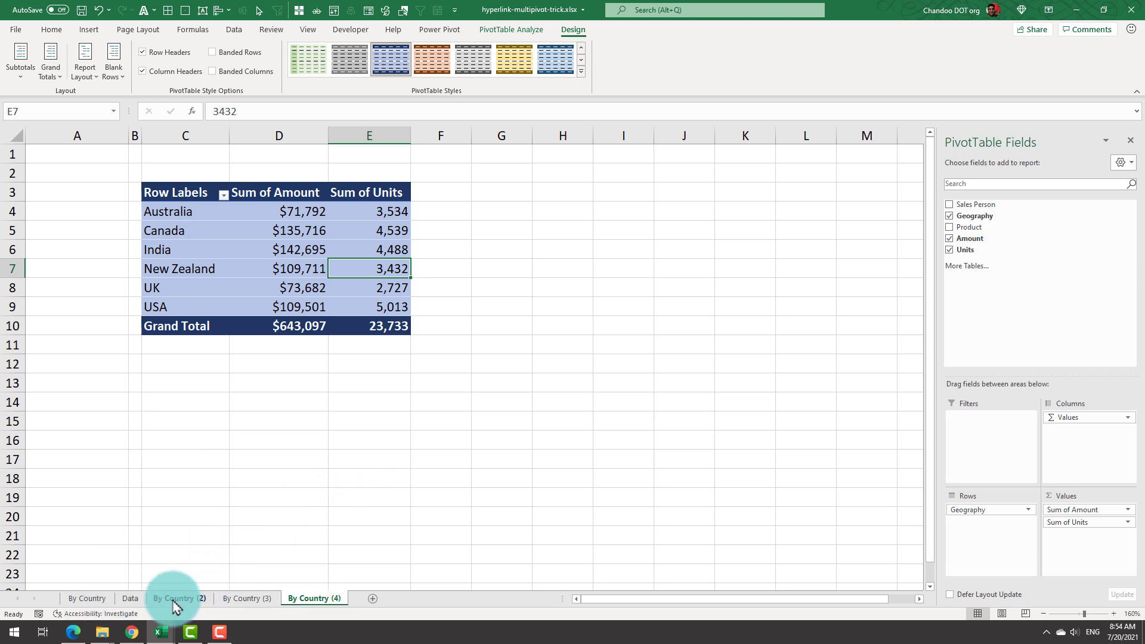
left_click(176, 598)
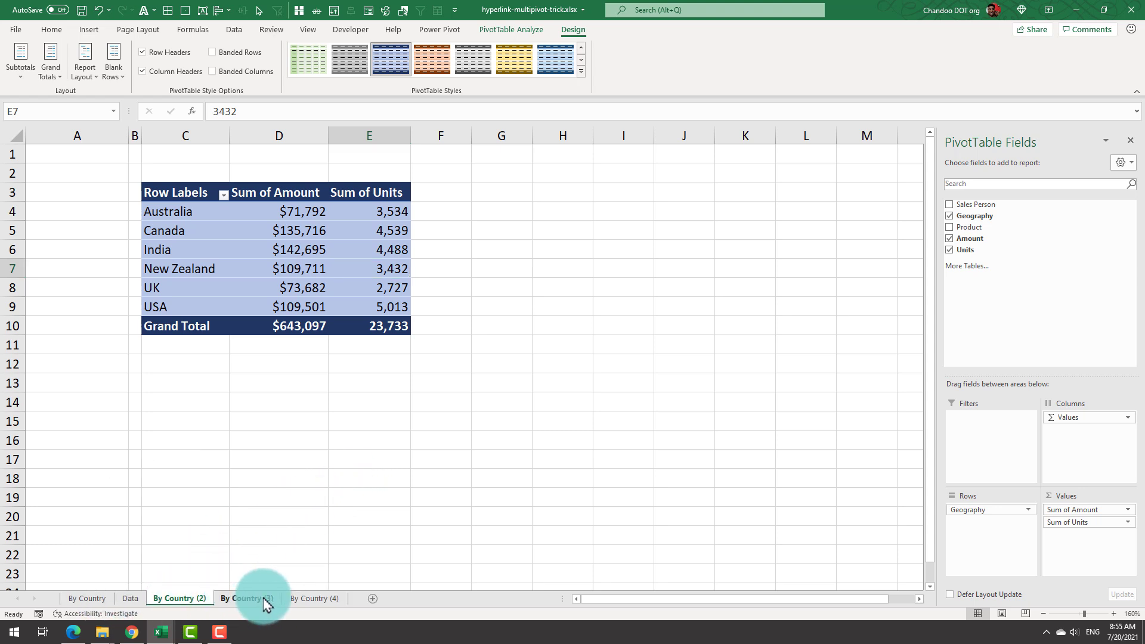
left_click(250, 599)
left_click(310, 598)
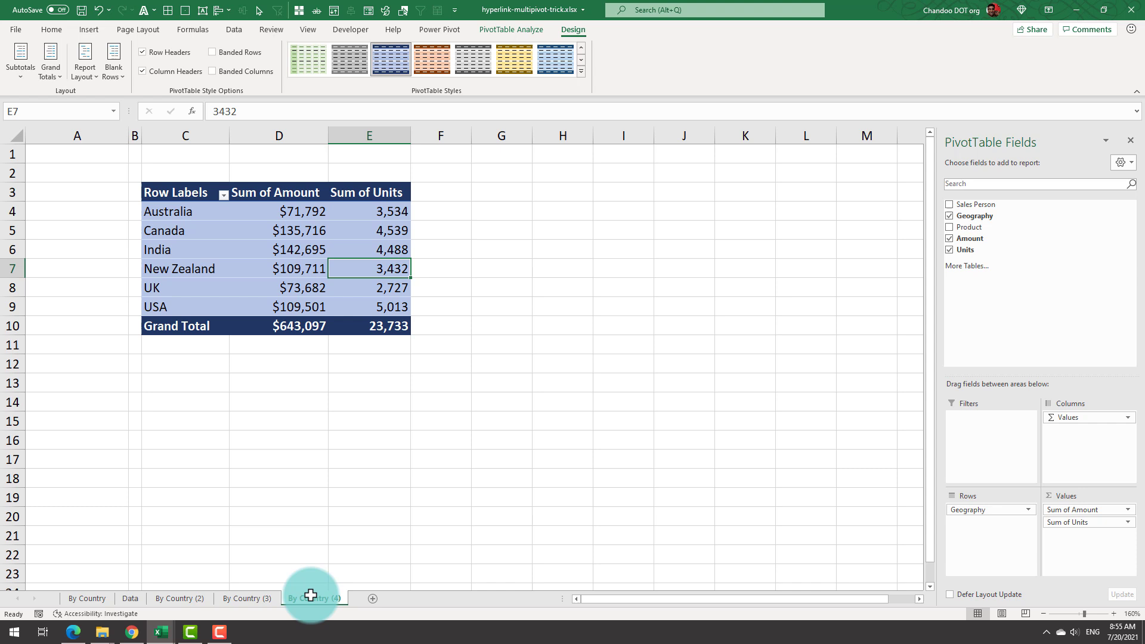
left_click(172, 598)
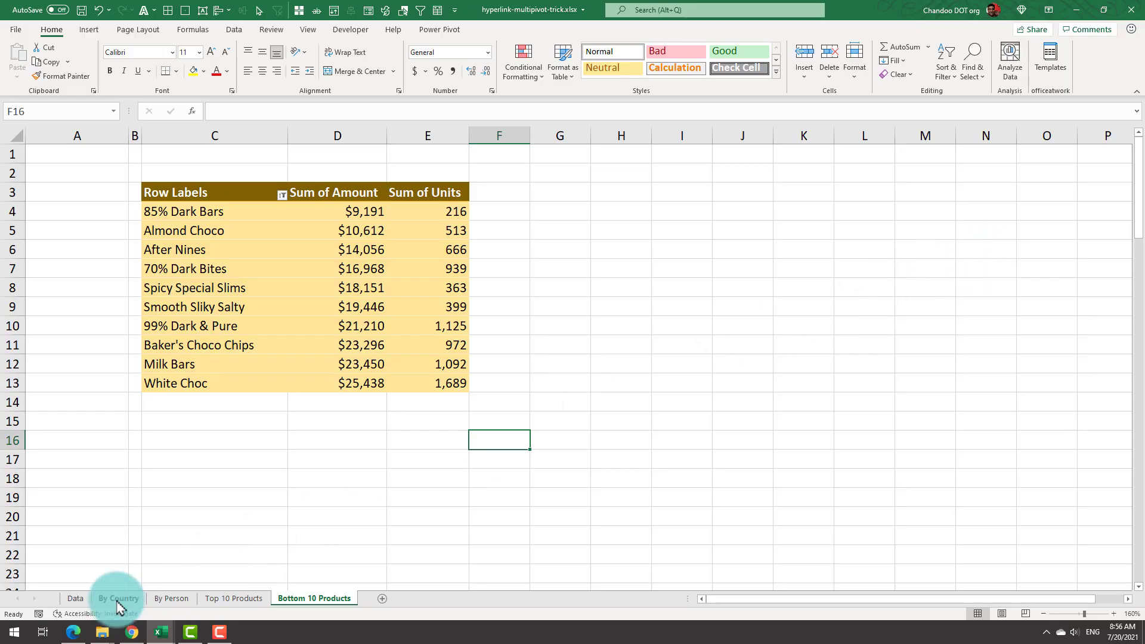
left_click(117, 598)
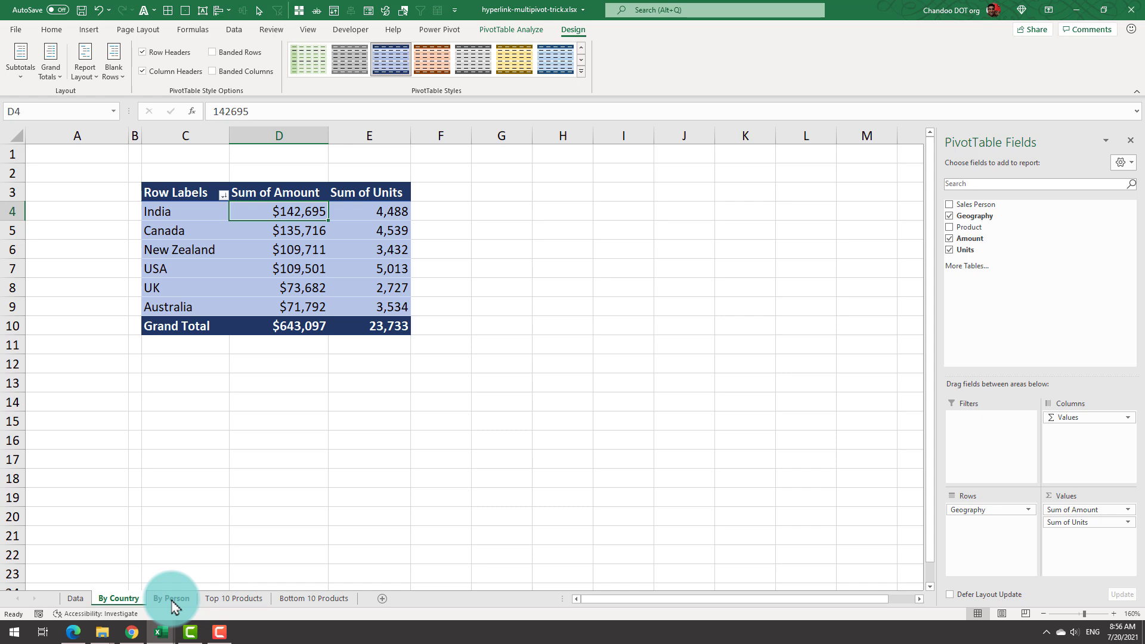
- Check the By Person, Top 10 Products and Bottom 10 Products pivots, then return to By Country
left_click(172, 599)
left_click(235, 599)
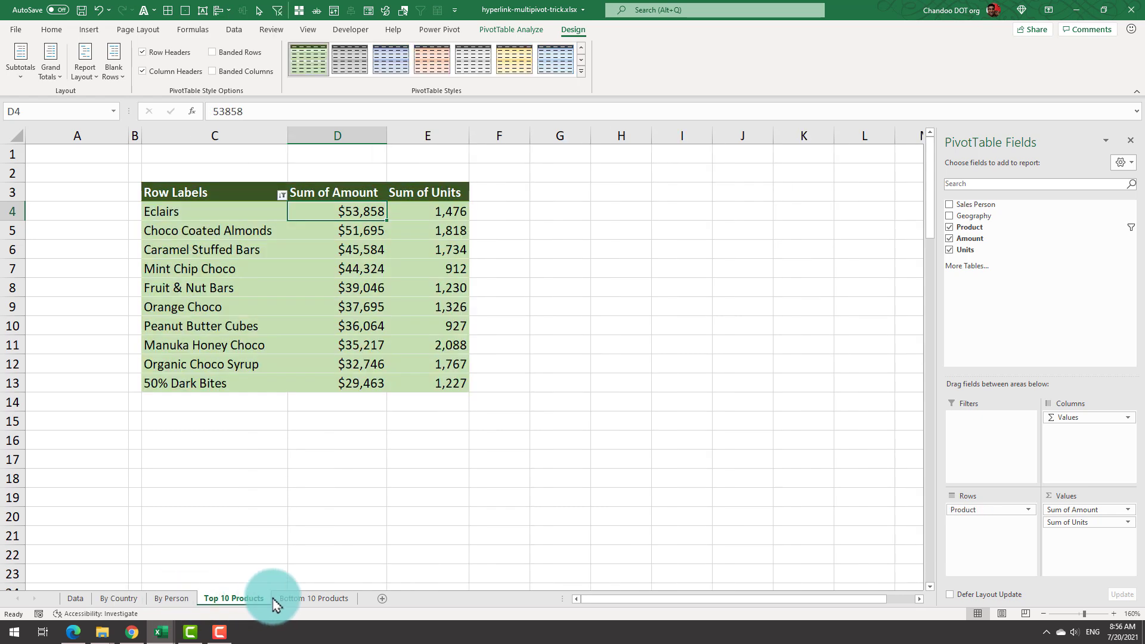
left_click(332, 598)
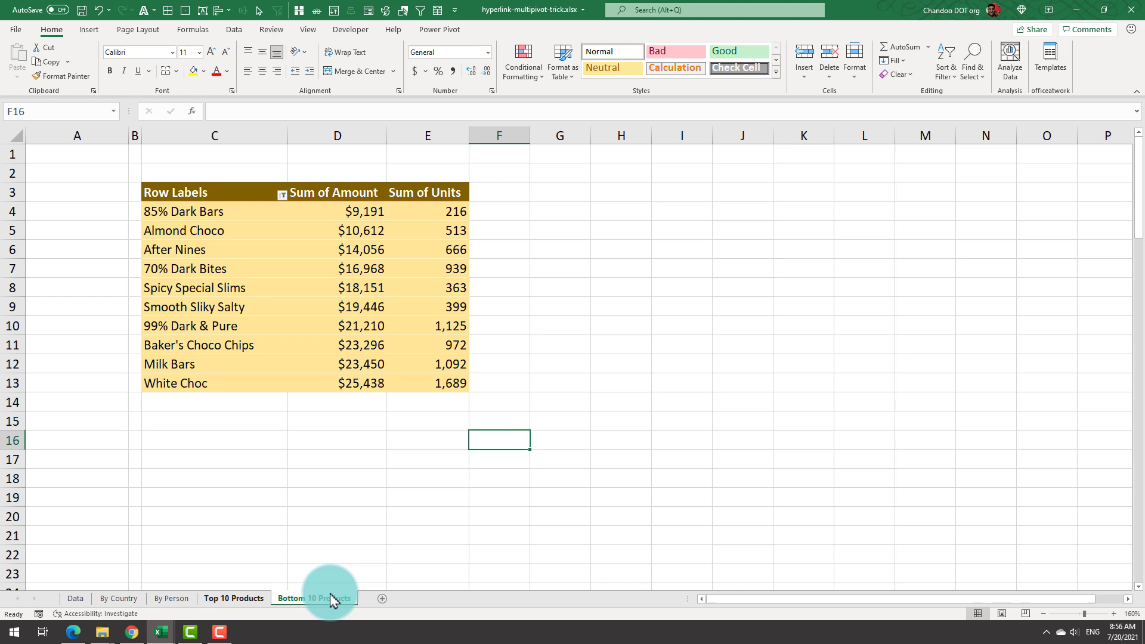
left_click(118, 598)
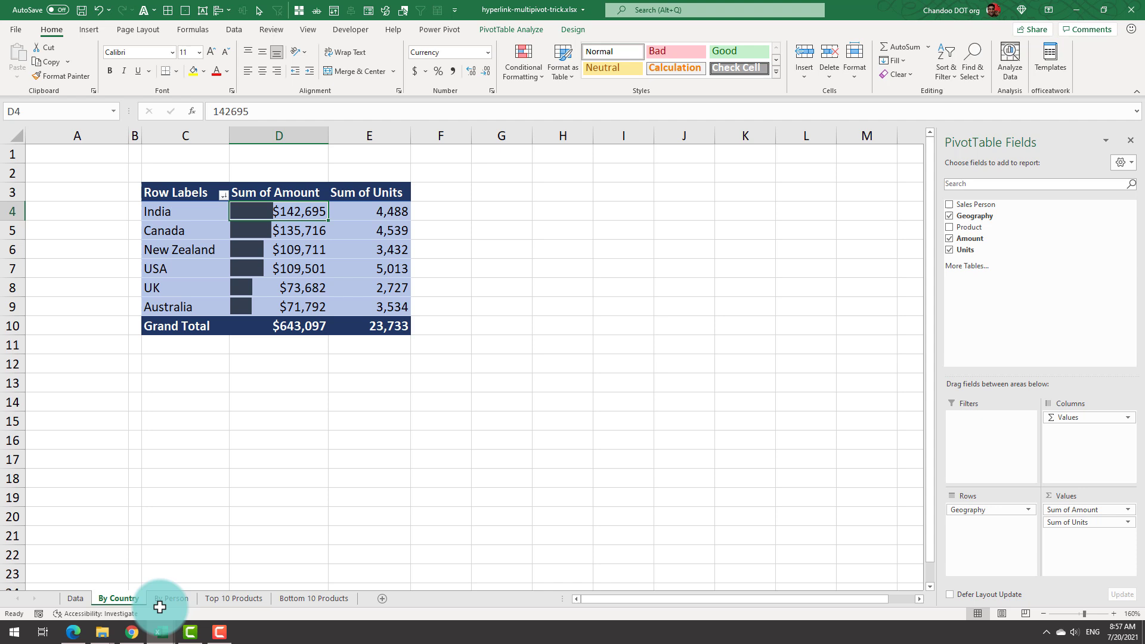
- Insert a rectangle shape and snap it exactly to cell A4
left_click_drag(76, 206, 72, 307)
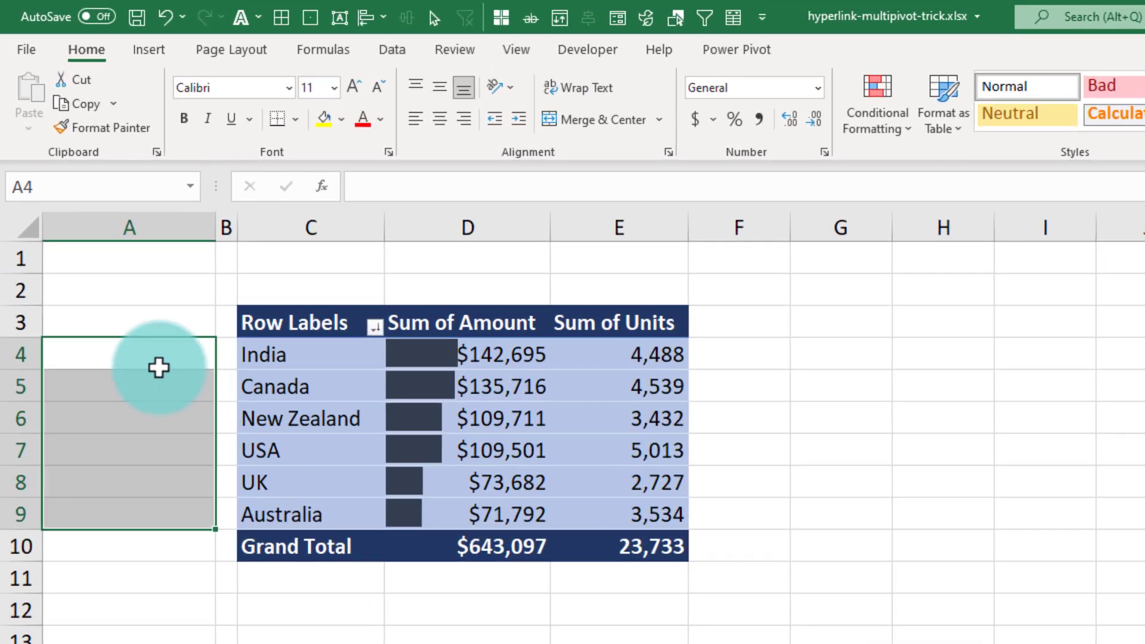
left_click(92, 212)
left_click(152, 51)
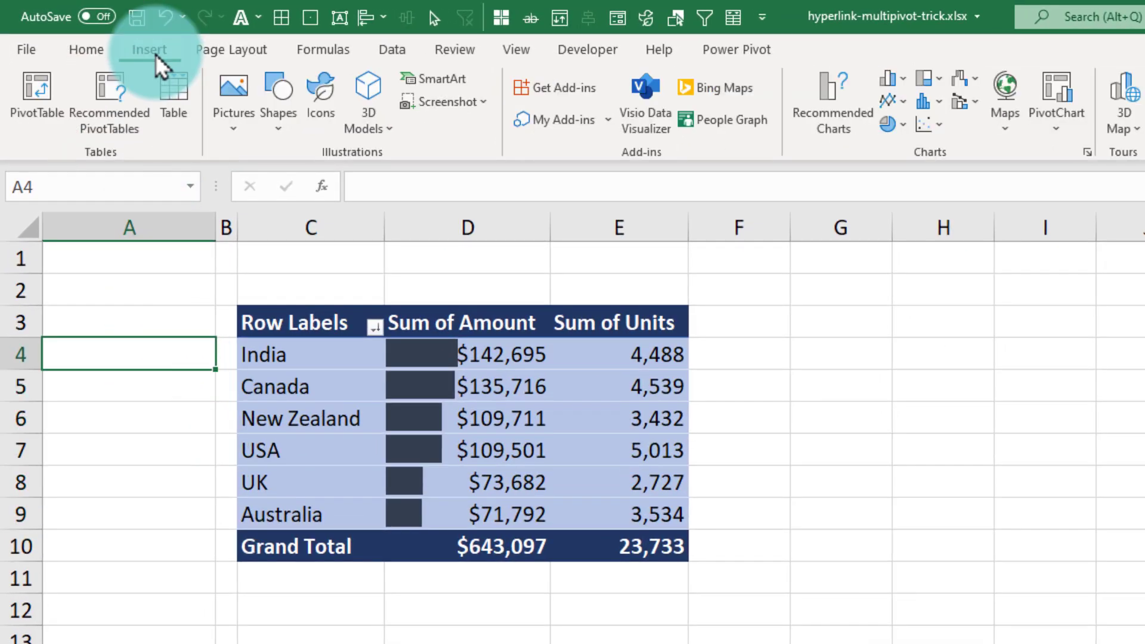
left_click(272, 124)
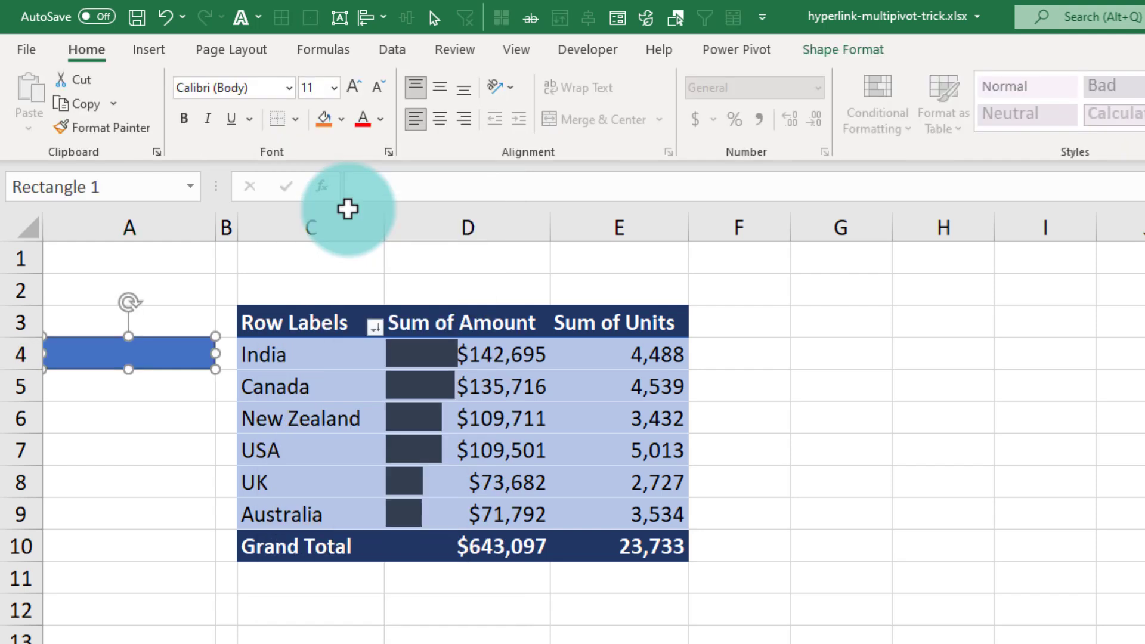
left_click_drag(215, 355, 213, 395)
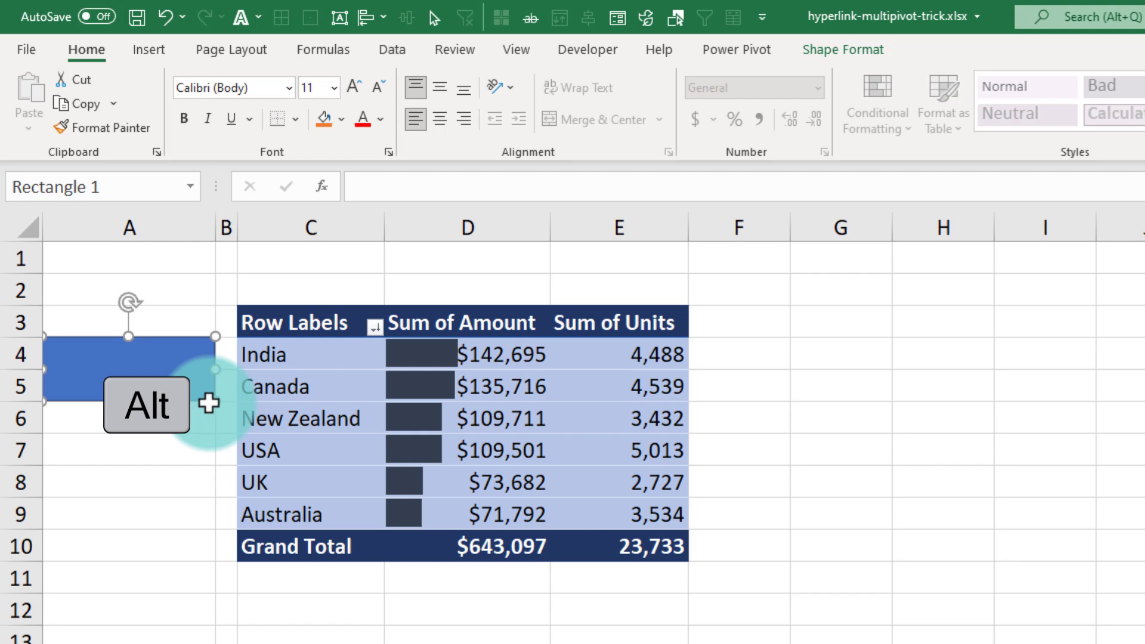
left_click_drag(153, 352, 149, 352)
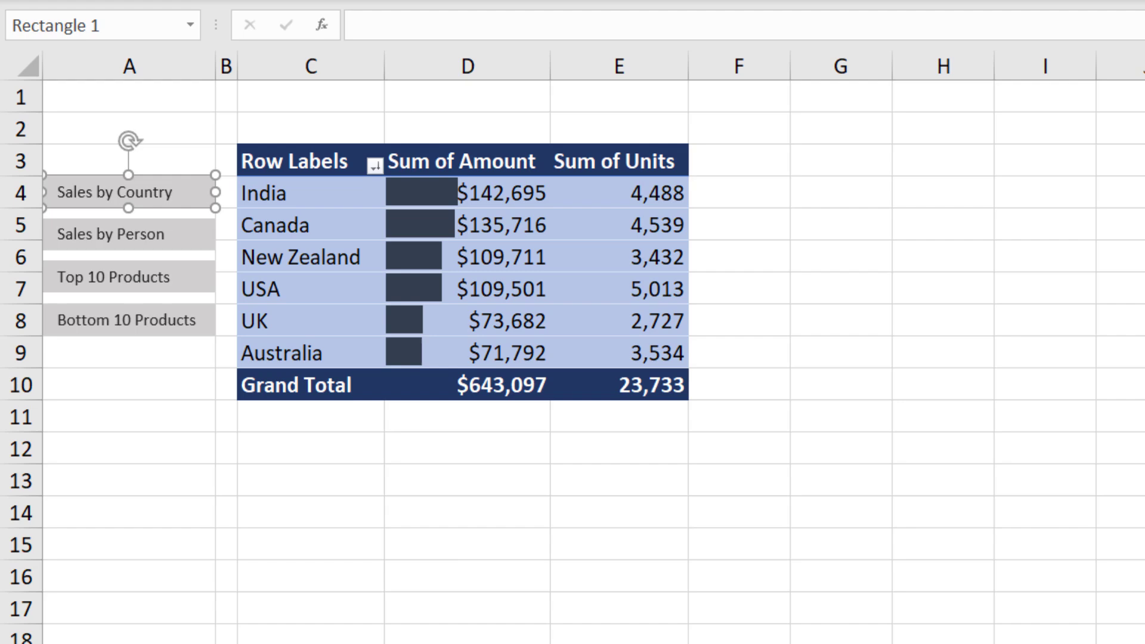
- Link the Sales by Country button to the By Country sheet
right_click(174, 173)
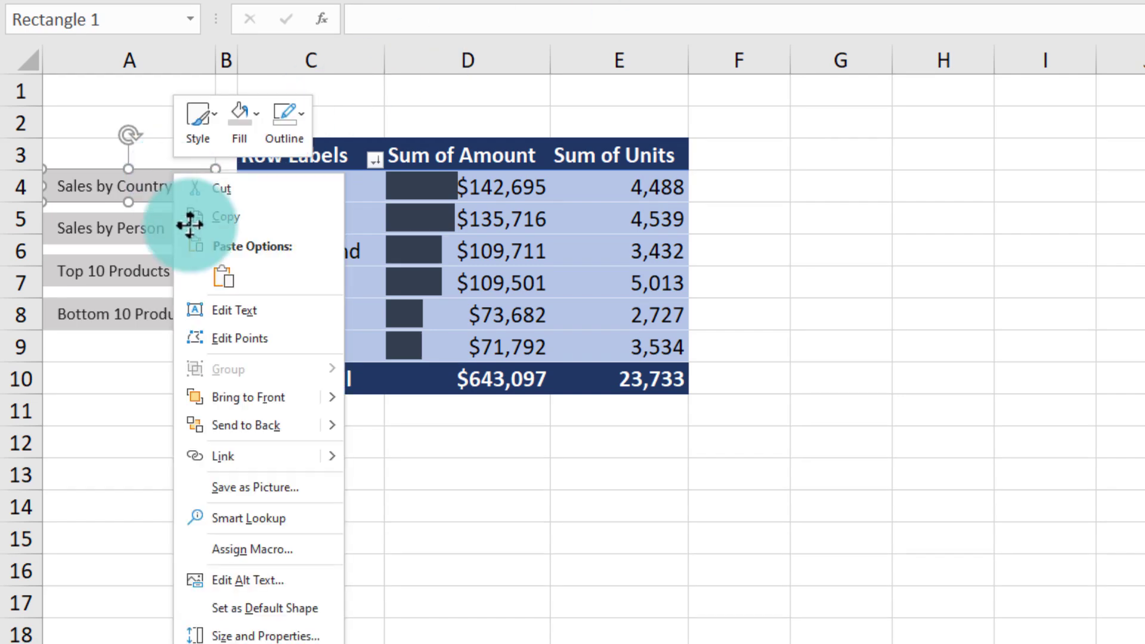
left_click(270, 465)
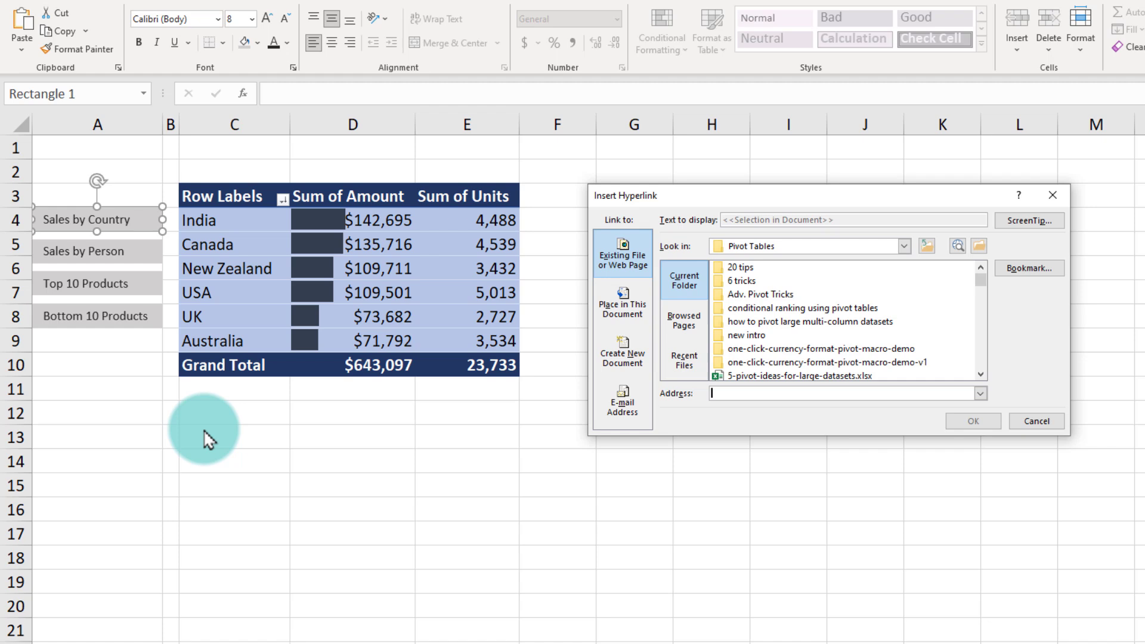
left_click(622, 305)
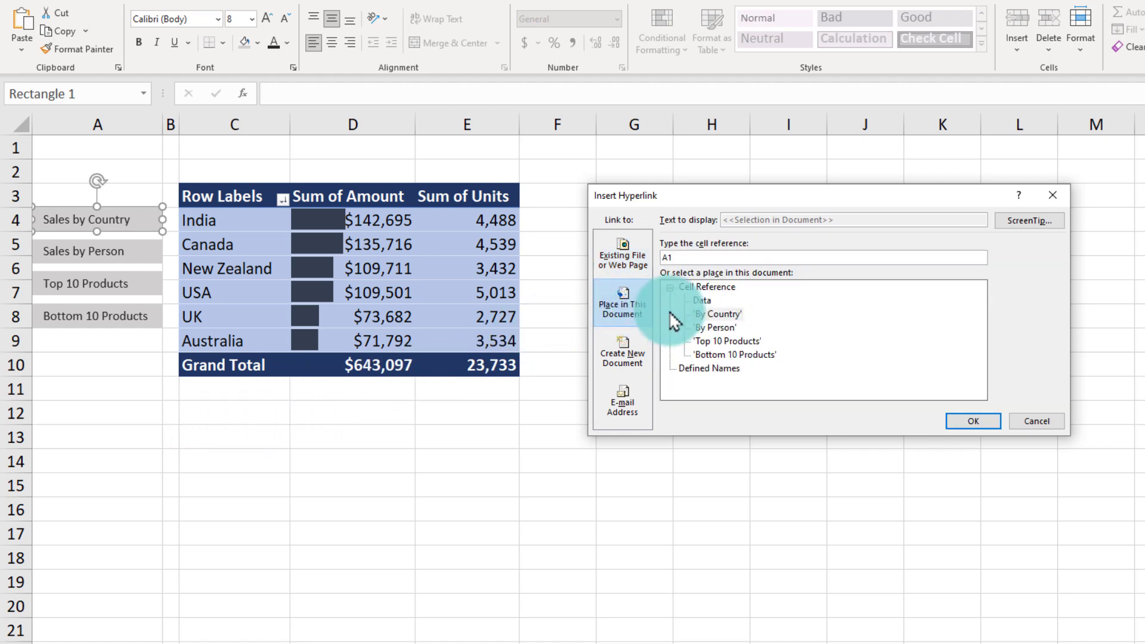
left_click(712, 314)
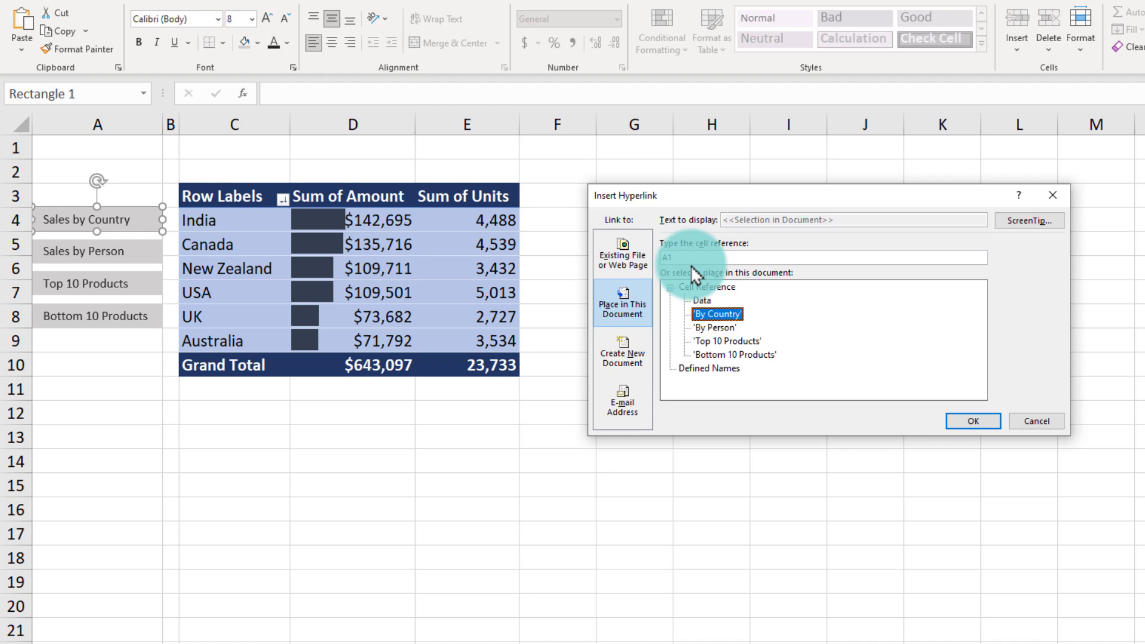
left_click(971, 422)
- Link the Sales by Person button to the By Person sheet using Ctrl+K
key("Tab")
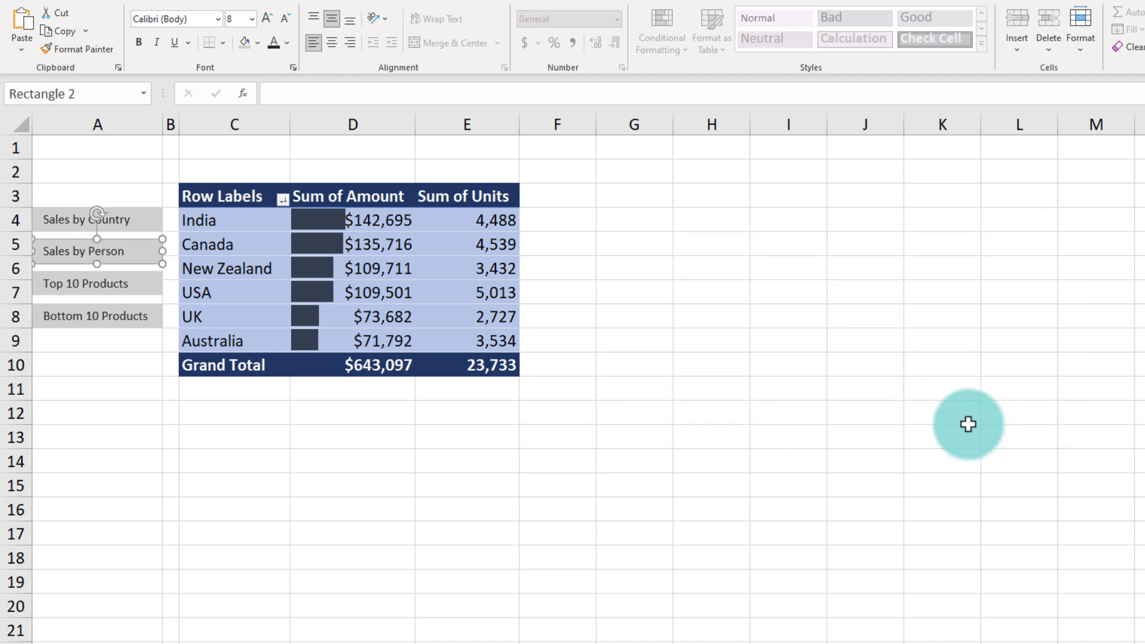
key("ctrl+k")
left_click(967, 424)
key("Escape")
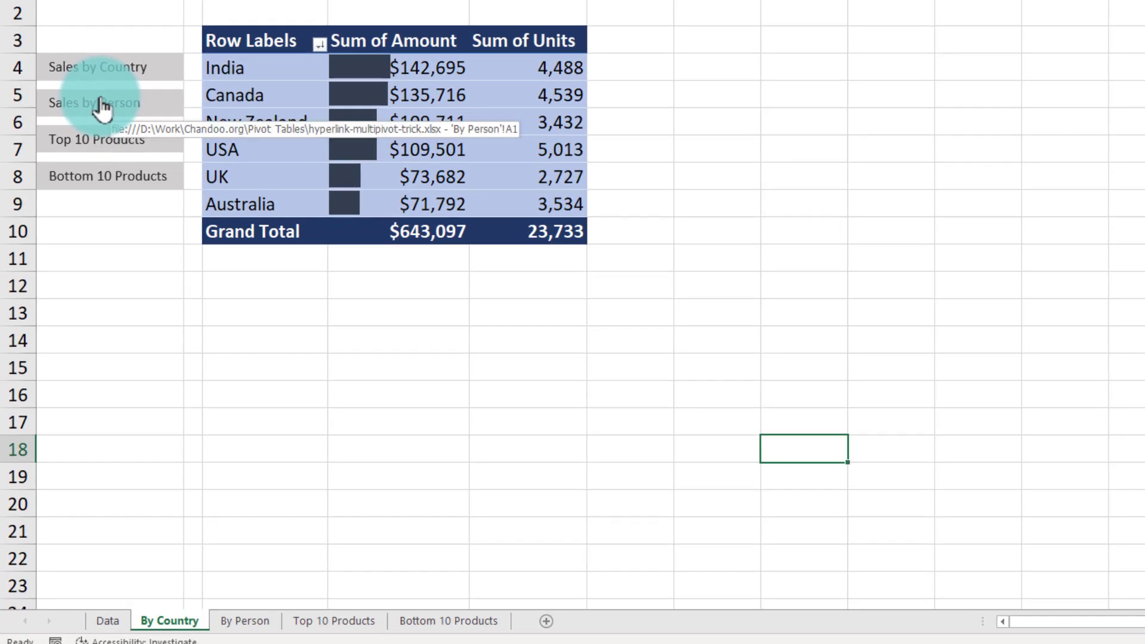
left_click(89, 251)
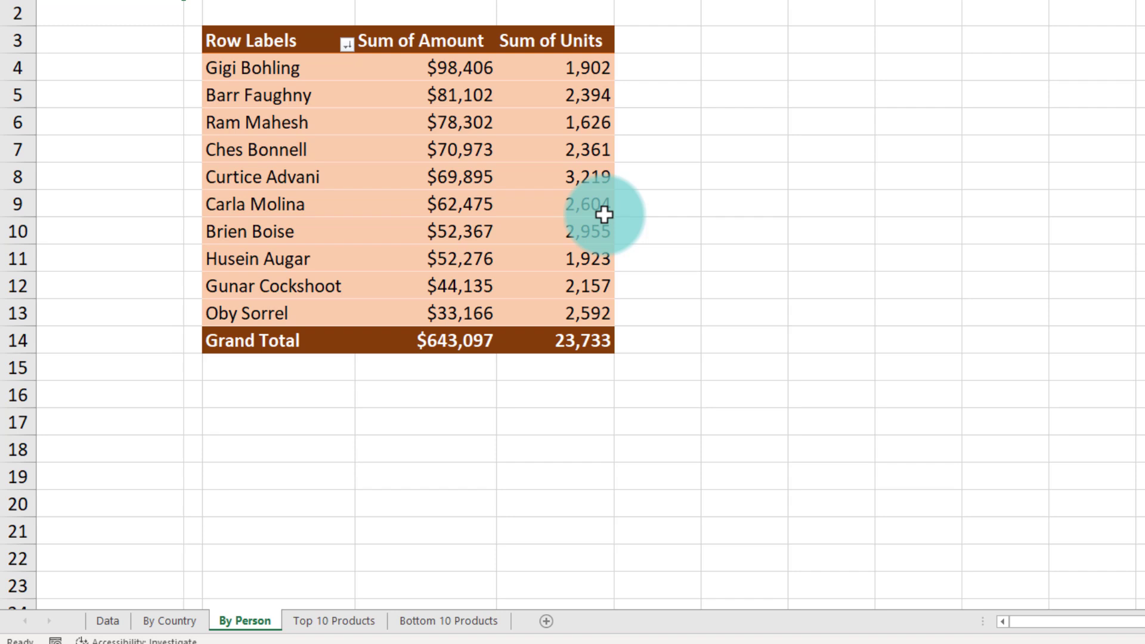
key("ctrl+Page_Up")
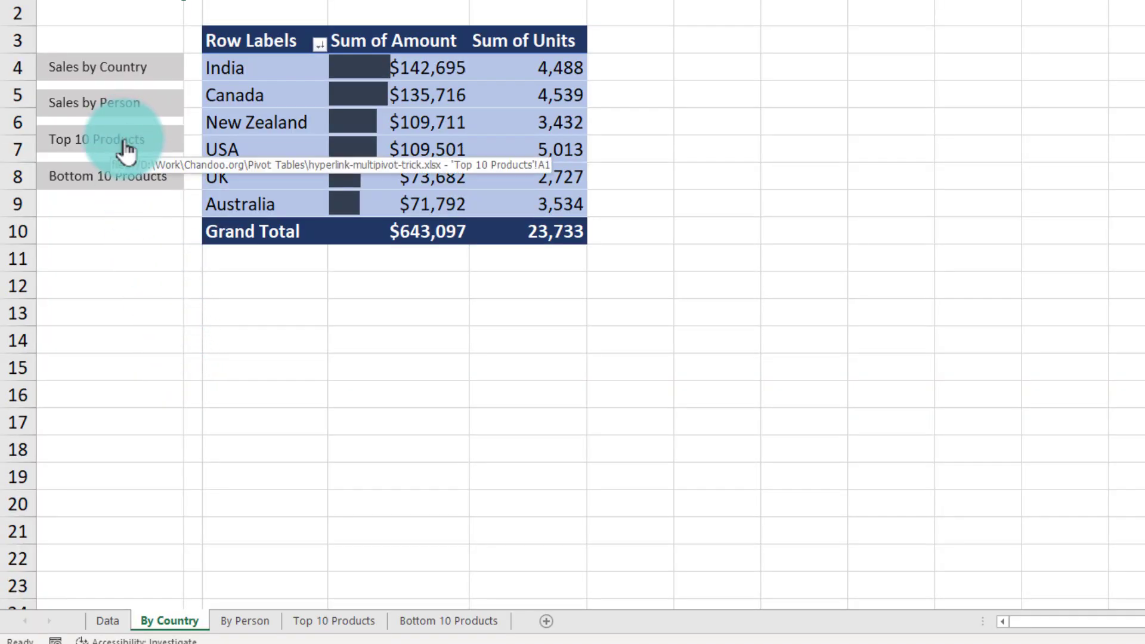
left_click(127, 152)
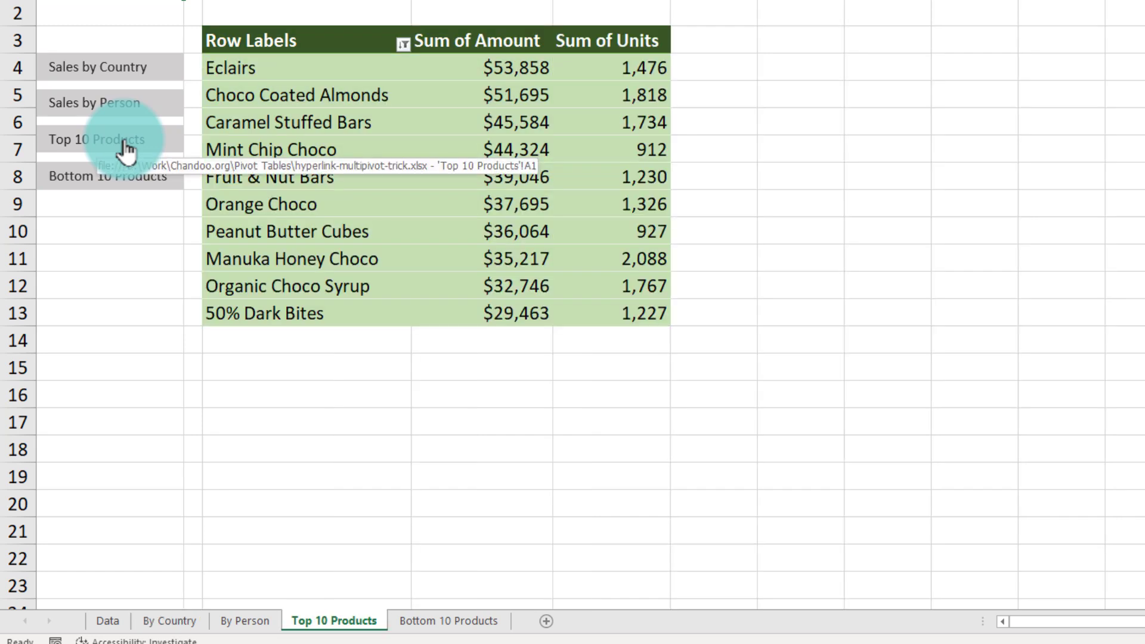
left_click(127, 76)
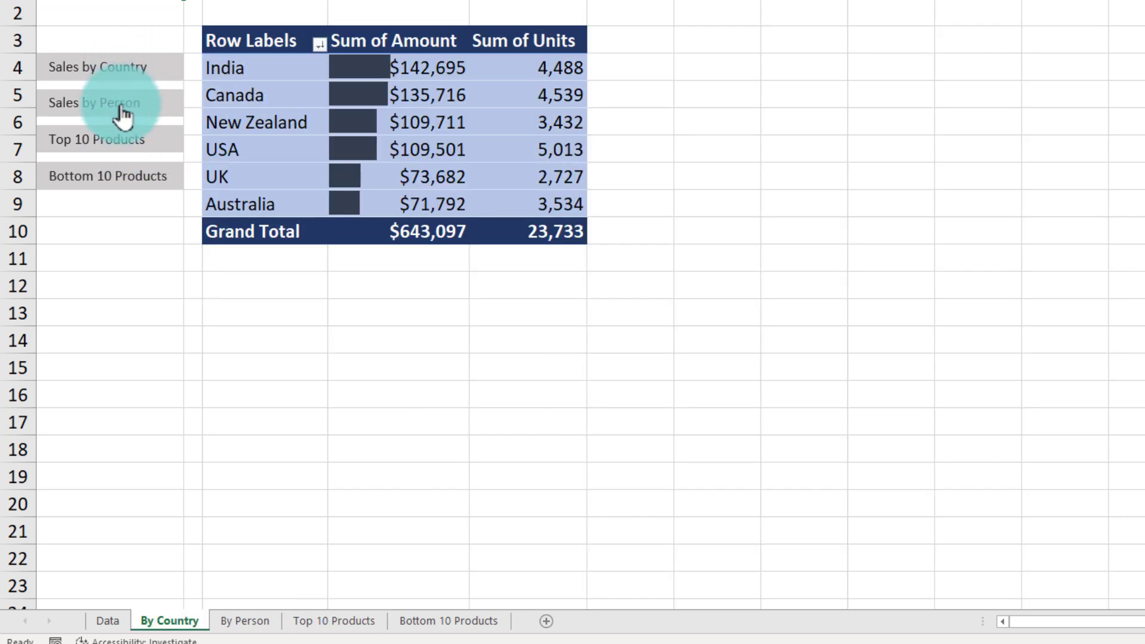
left_click(122, 114)
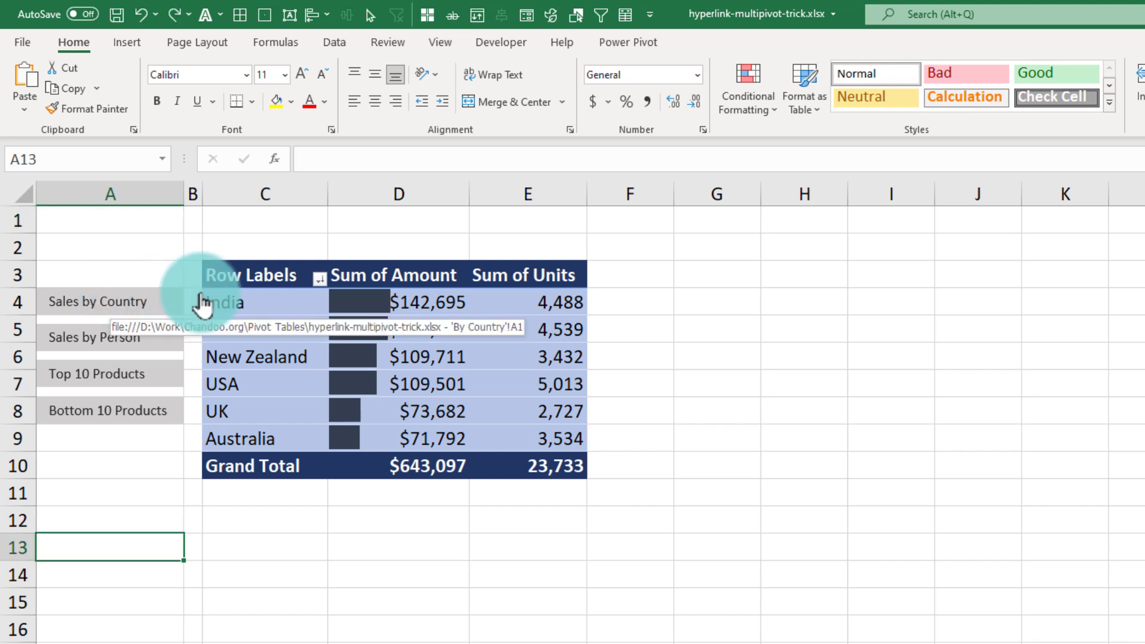
- Stretch the Sales by Country button toward the pivot, fill it blue and bold its text
right_click(172, 300)
key("Escape")
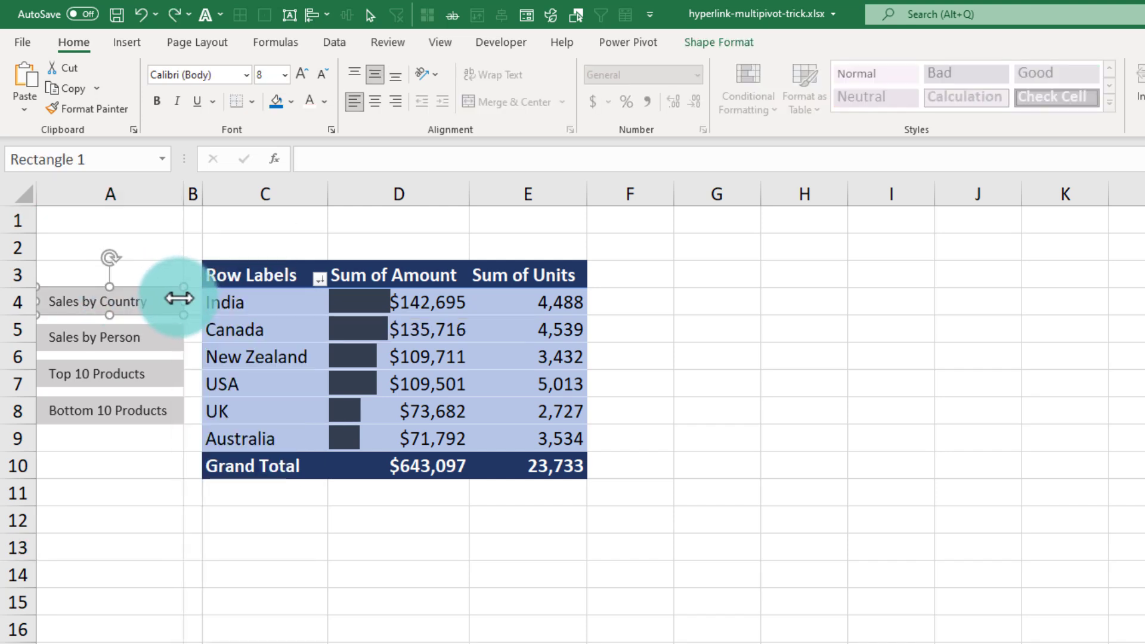
left_click_drag(169, 286, 169, 288)
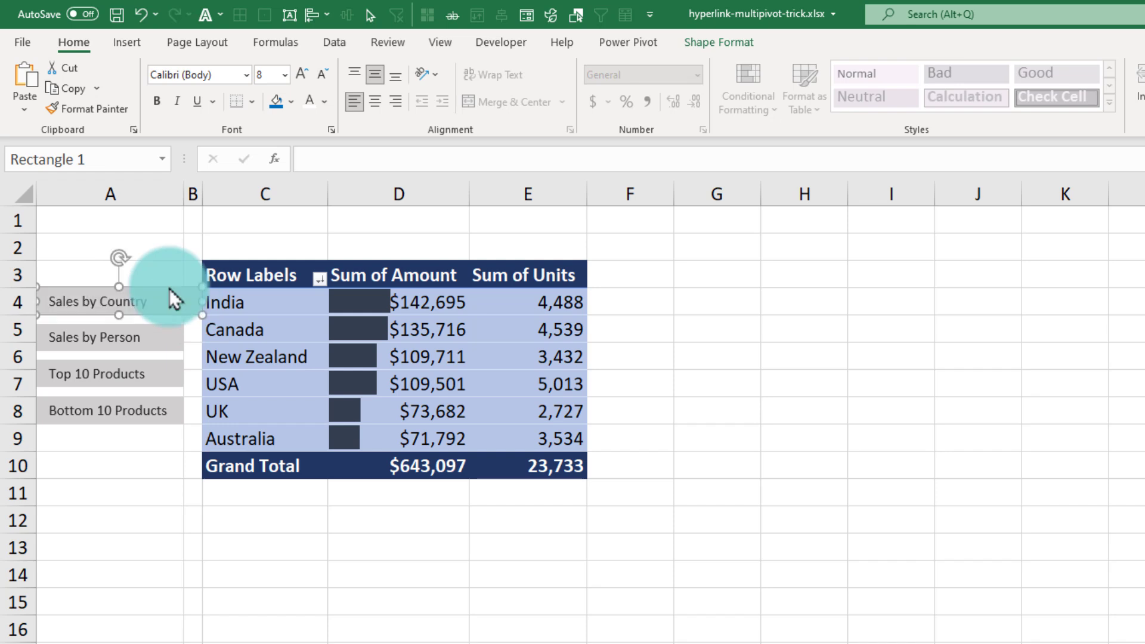
left_click(292, 102)
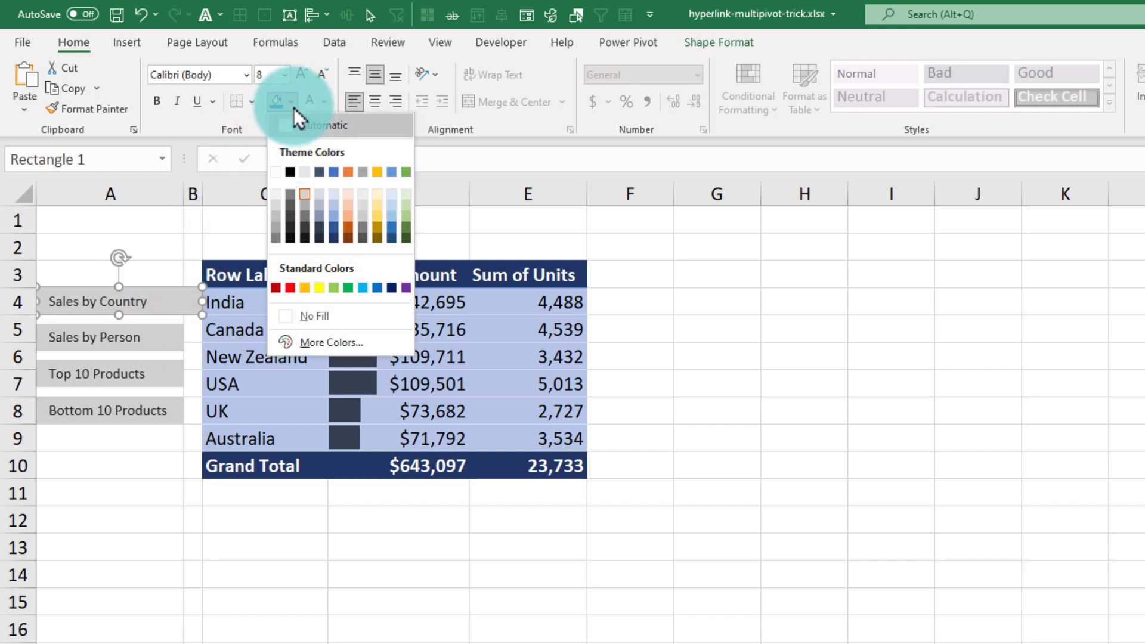
left_click(377, 286)
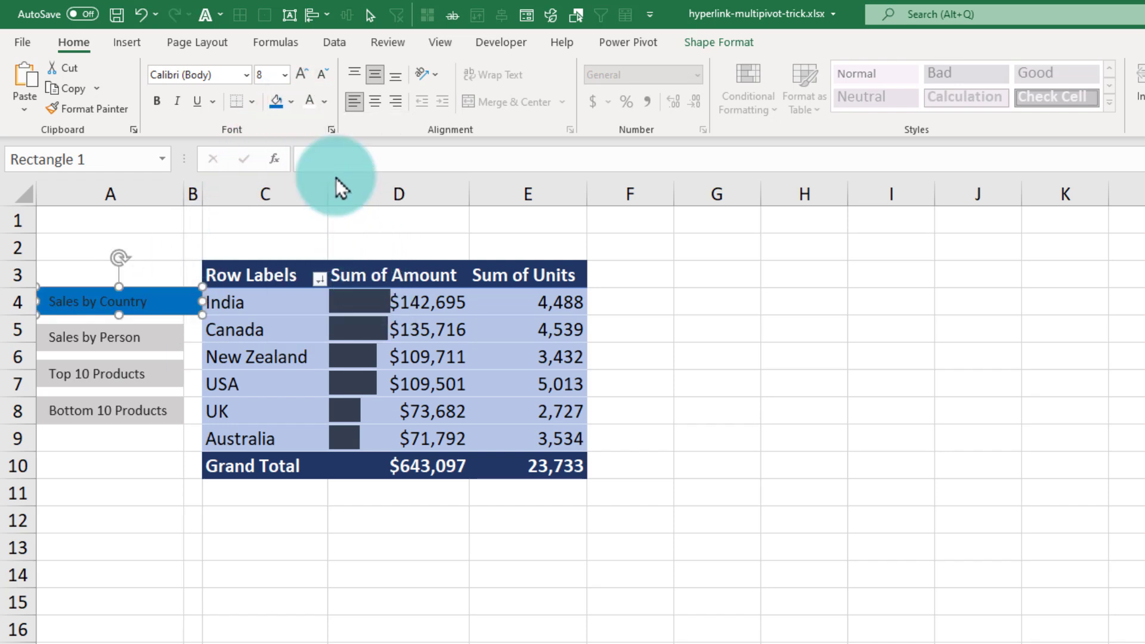
left_click(156, 101)
key("Escape")
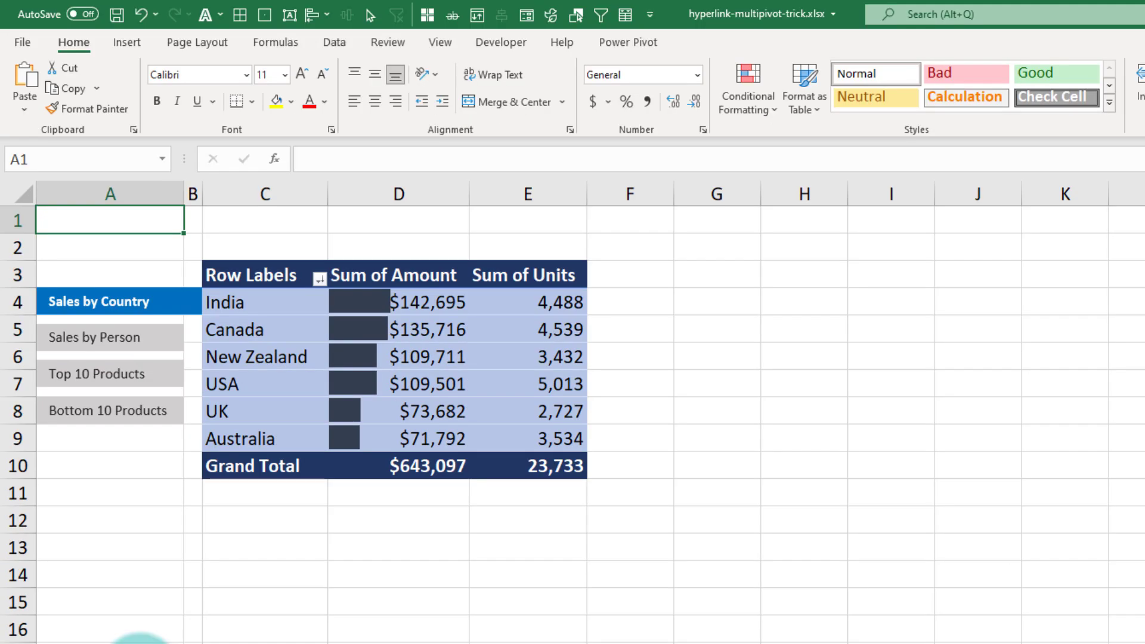
- Click the Sales by Person, Top 10 Products and Bottom 10 Products buttons in turn
left_click(116, 337)
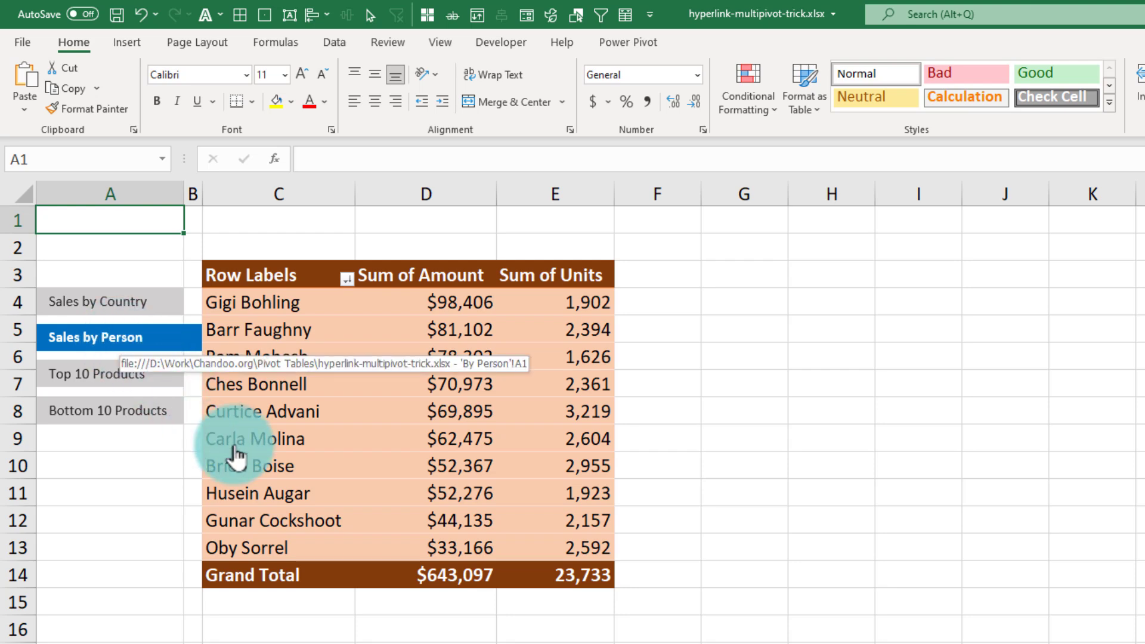
left_click(117, 374)
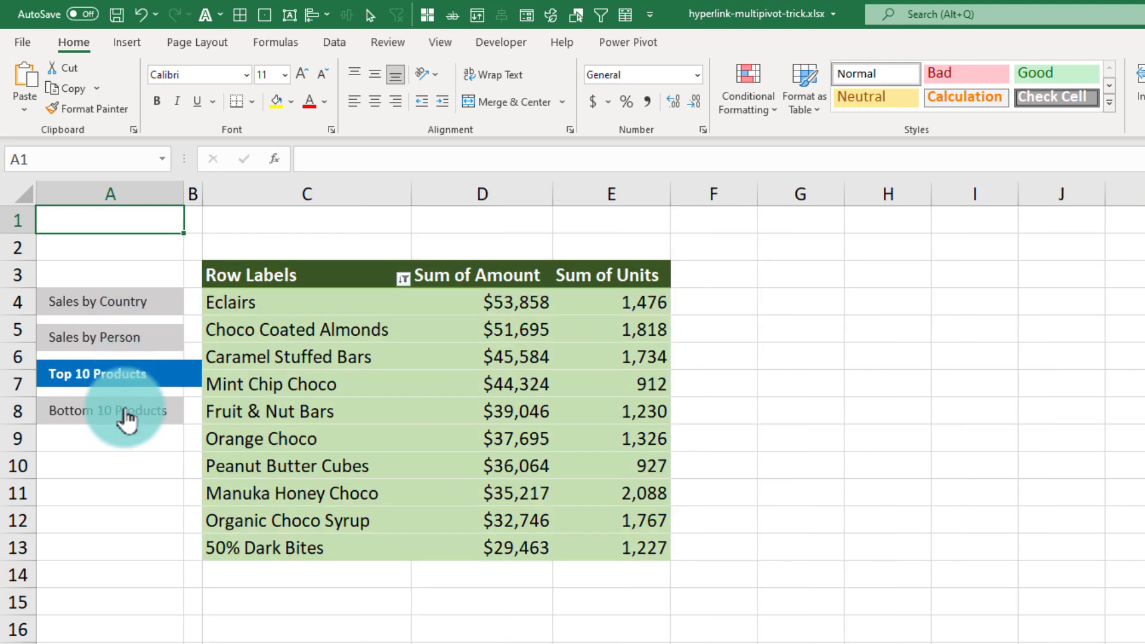
left_click(127, 417)
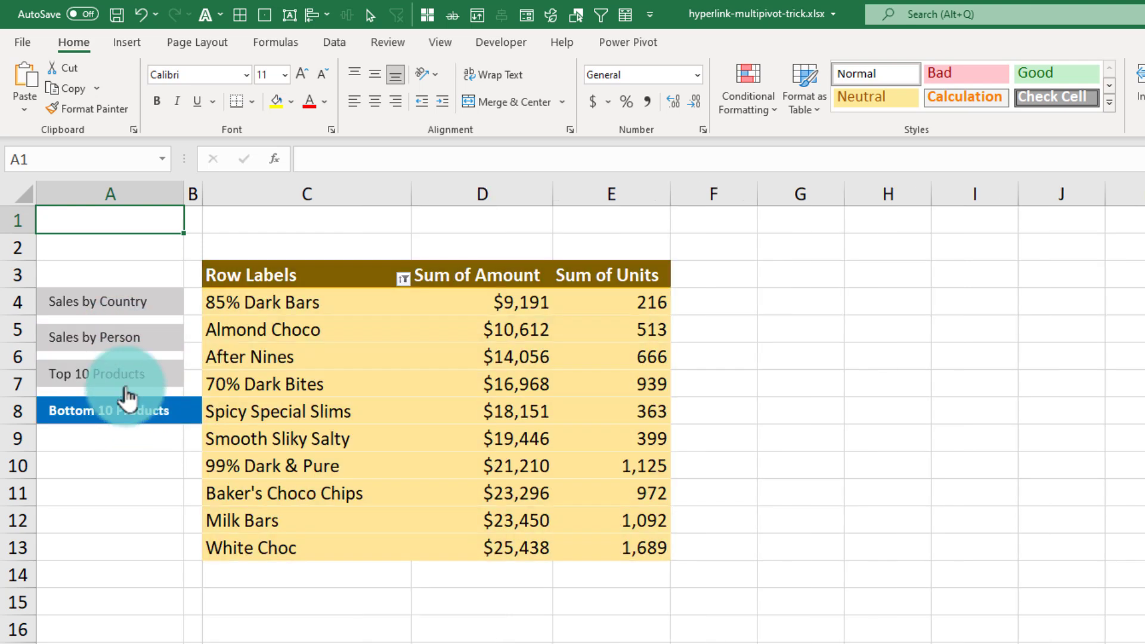
- Test the column A buttons for Sales by Country, Sales by Person, Top 10 and Bottom 10 Products
left_click(126, 305)
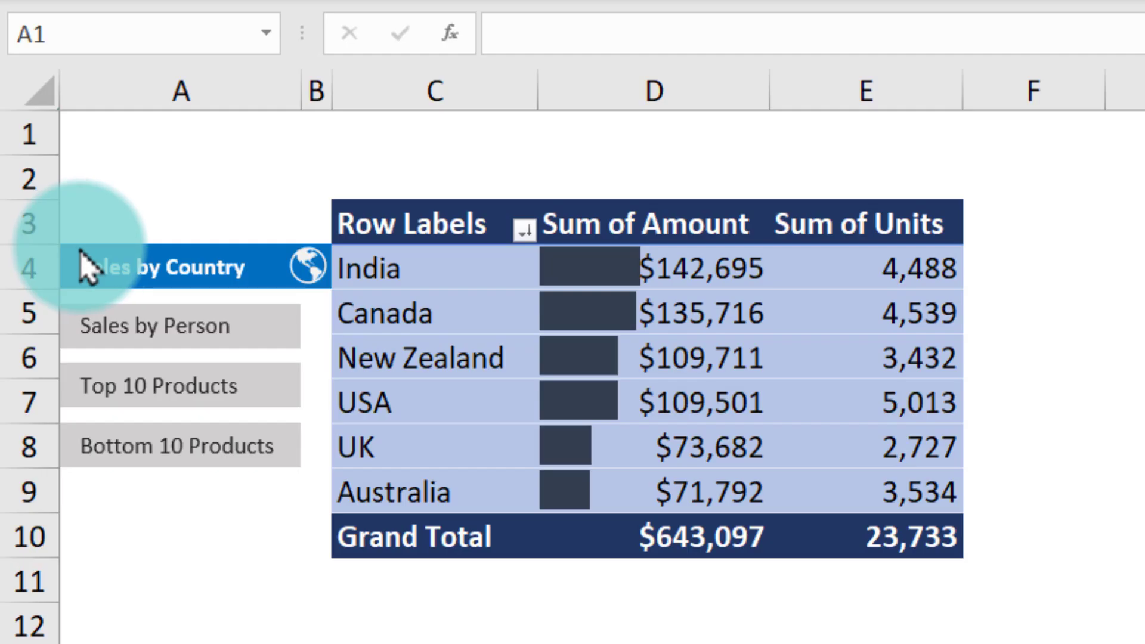
left_click(191, 331)
left_click(178, 394)
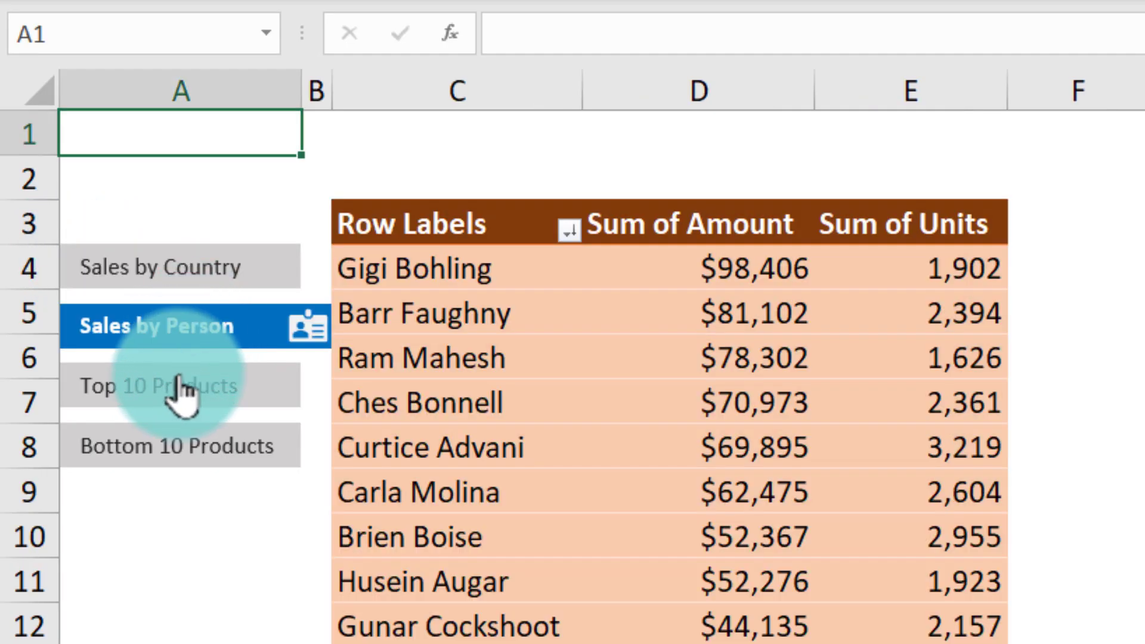
left_click(179, 278)
left_click(149, 453)
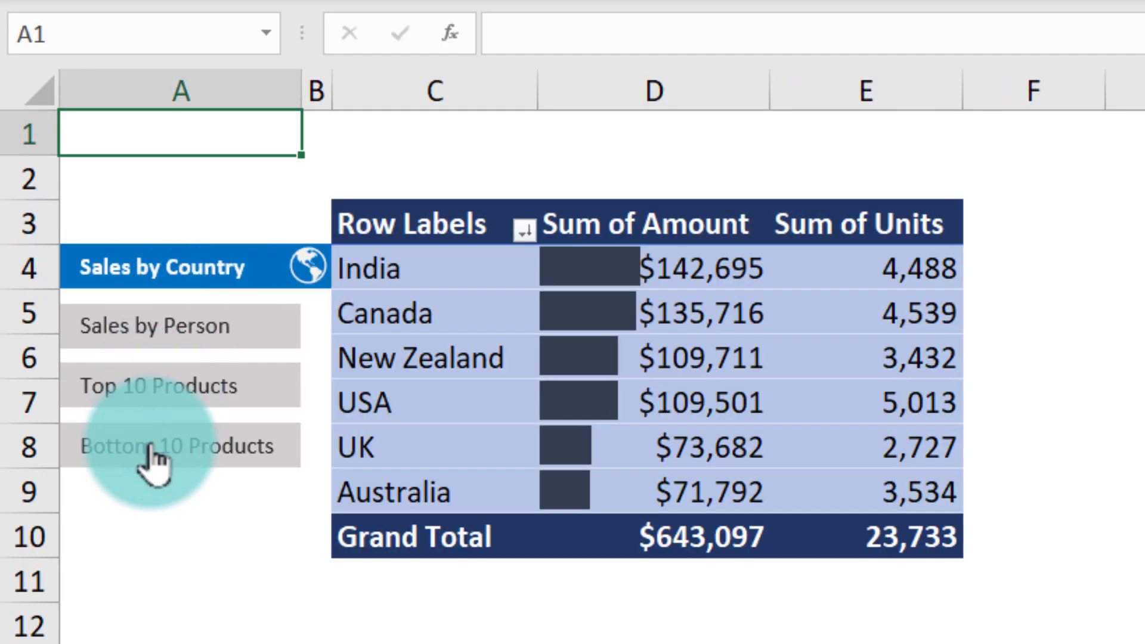